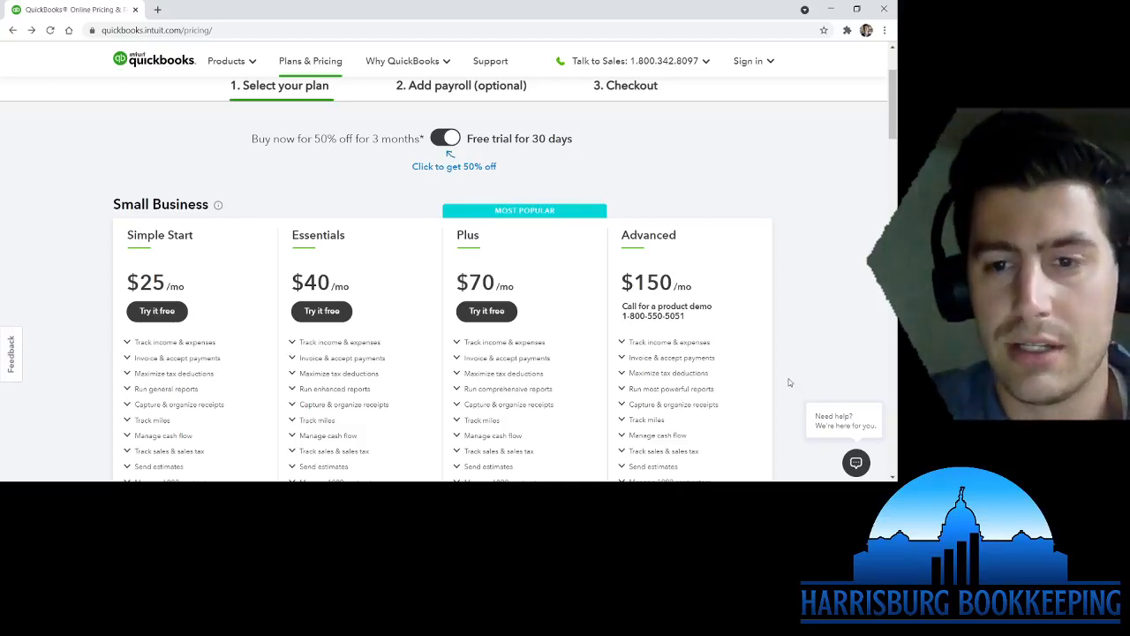
{"action": "scroll", "coordinate": [789, 383], "scroll_direction": "down", "scroll_amount": 1}
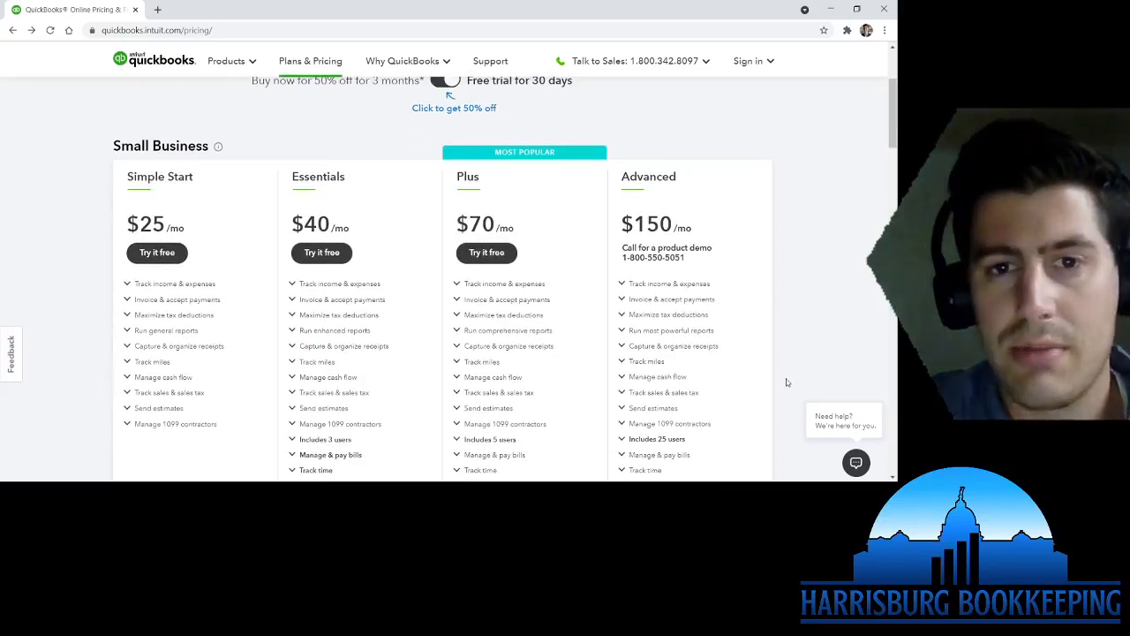
{"action": "scroll", "coordinate": [788, 382], "scroll_direction": "down", "scroll_amount": 1}
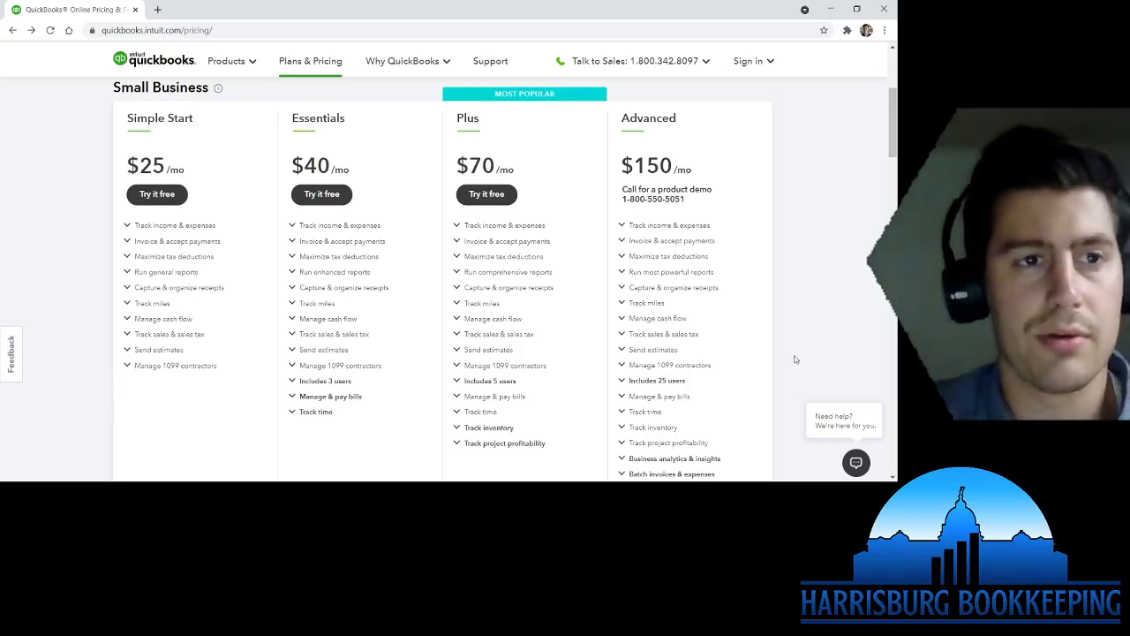
{"action": "scroll", "coordinate": [791, 380], "scroll_direction": "up", "scroll_amount": 3}
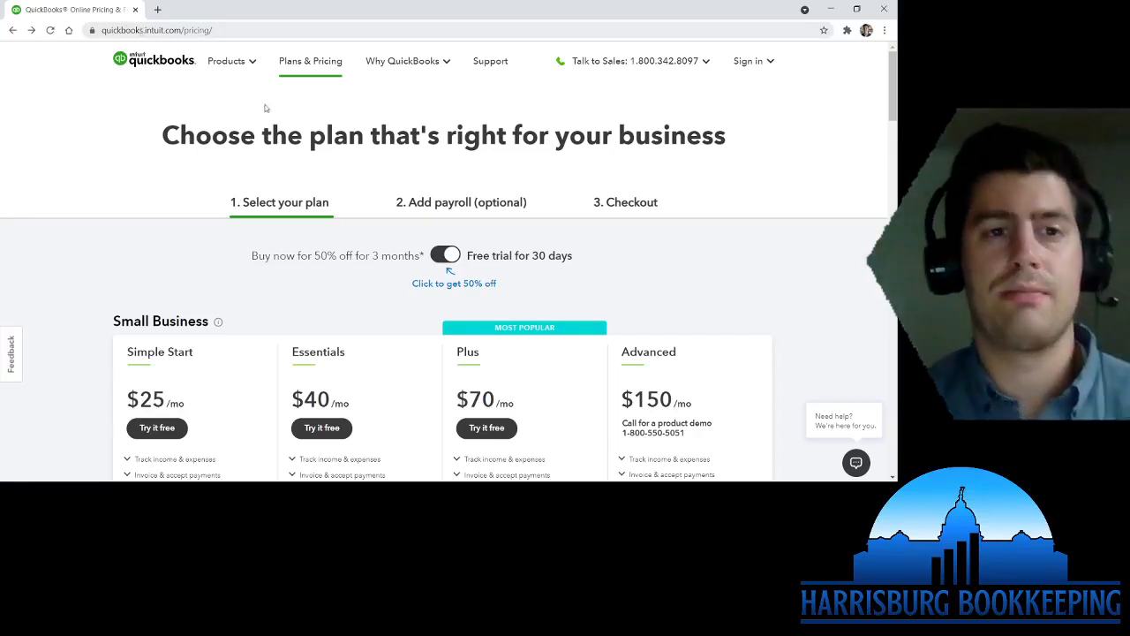
{"action": "scroll", "coordinate": [794, 301], "scroll_direction": "down", "scroll_amount": 1}
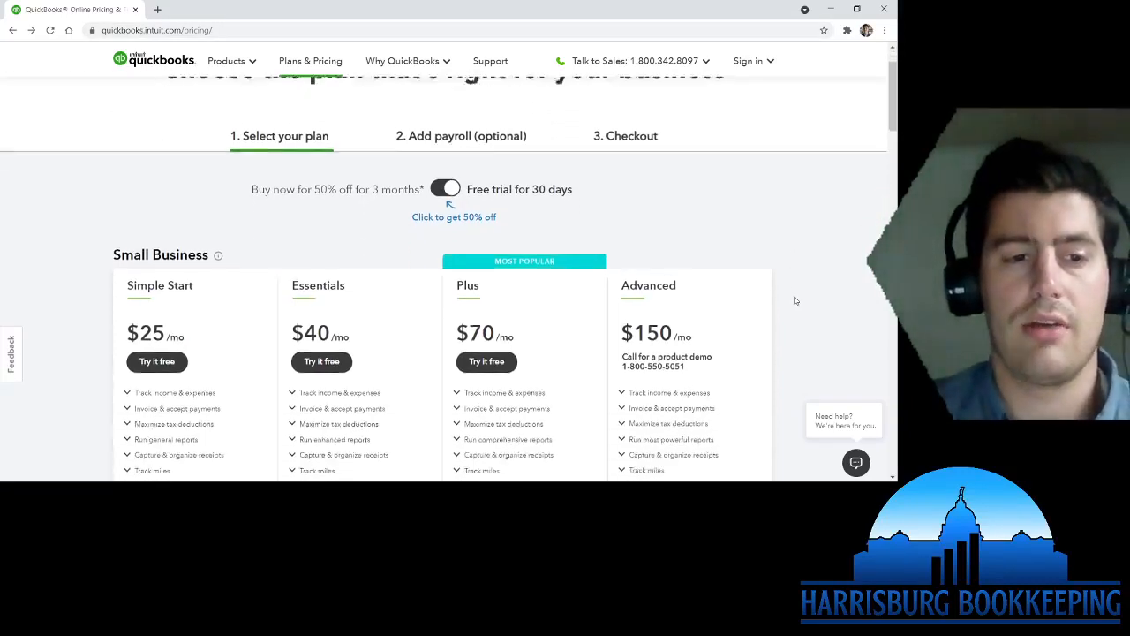
{"action": "scroll", "coordinate": [795, 296], "scroll_direction": "down", "scroll_amount": 1}
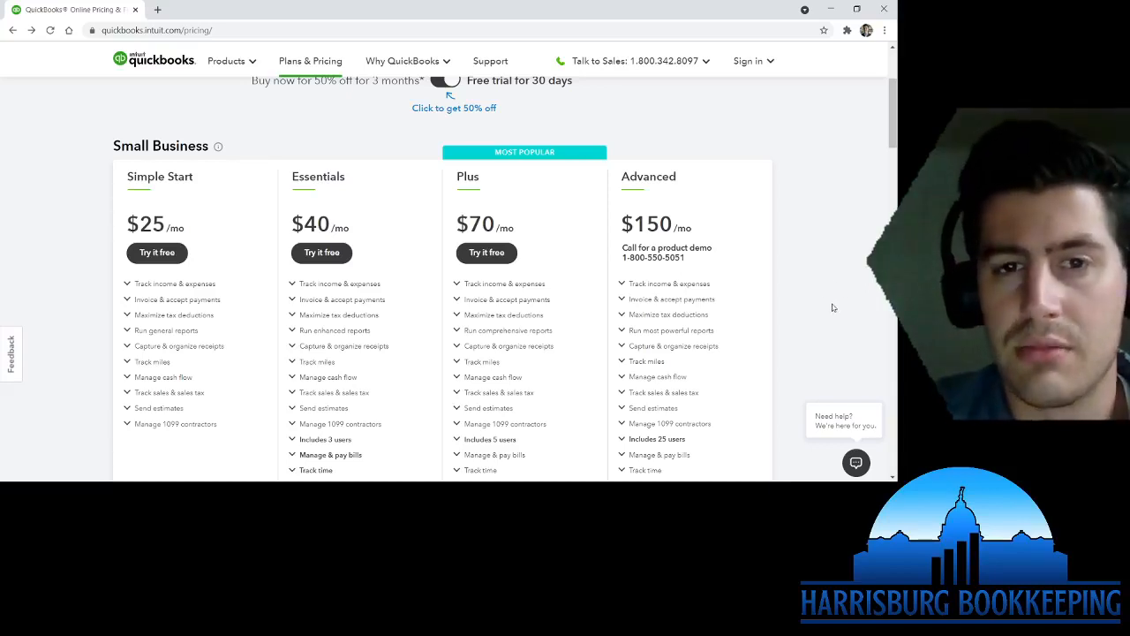
{"action": "scroll", "coordinate": [830, 306], "scroll_direction": "down", "scroll_amount": 1}
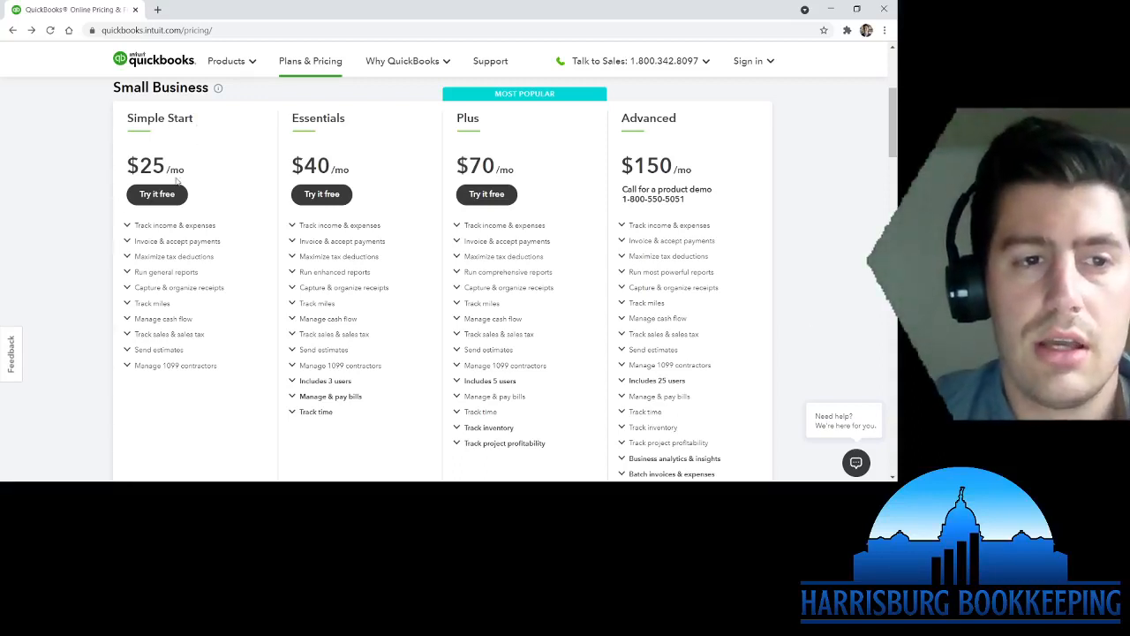
{"action": "left_click_drag", "start_coordinate": [188, 171], "coordinate": [124, 169]}
{"action": "left_click", "coordinate": [113, 174]}
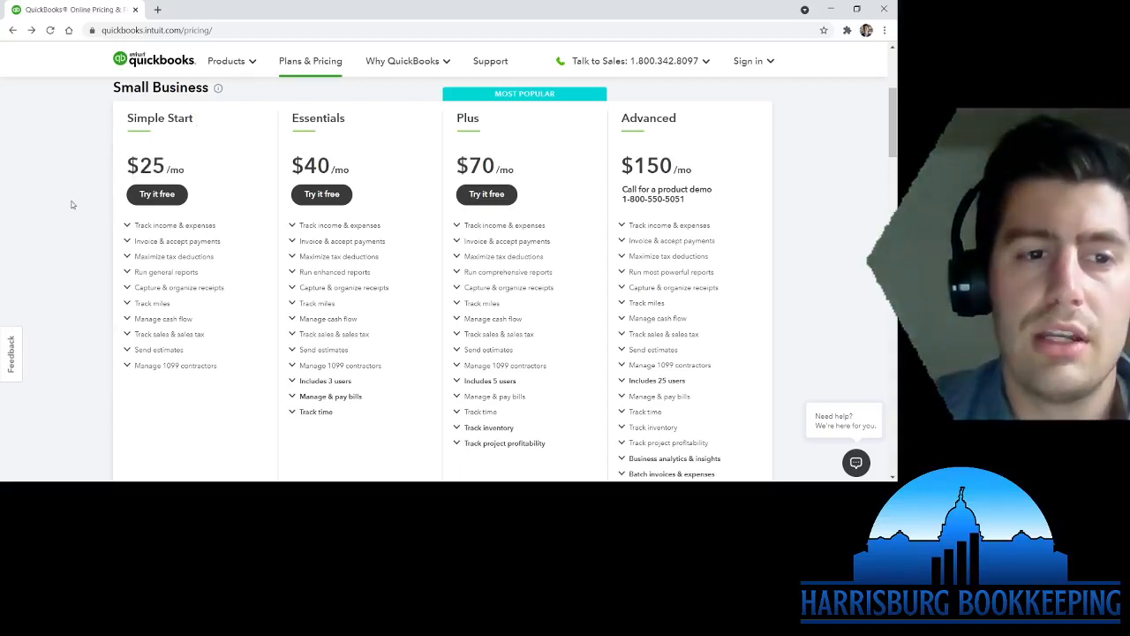
{"action": "scroll", "coordinate": [87, 203], "scroll_direction": "up", "scroll_amount": 1}
{"action": "scroll", "coordinate": [274, 226], "scroll_direction": "up", "scroll_amount": 1}
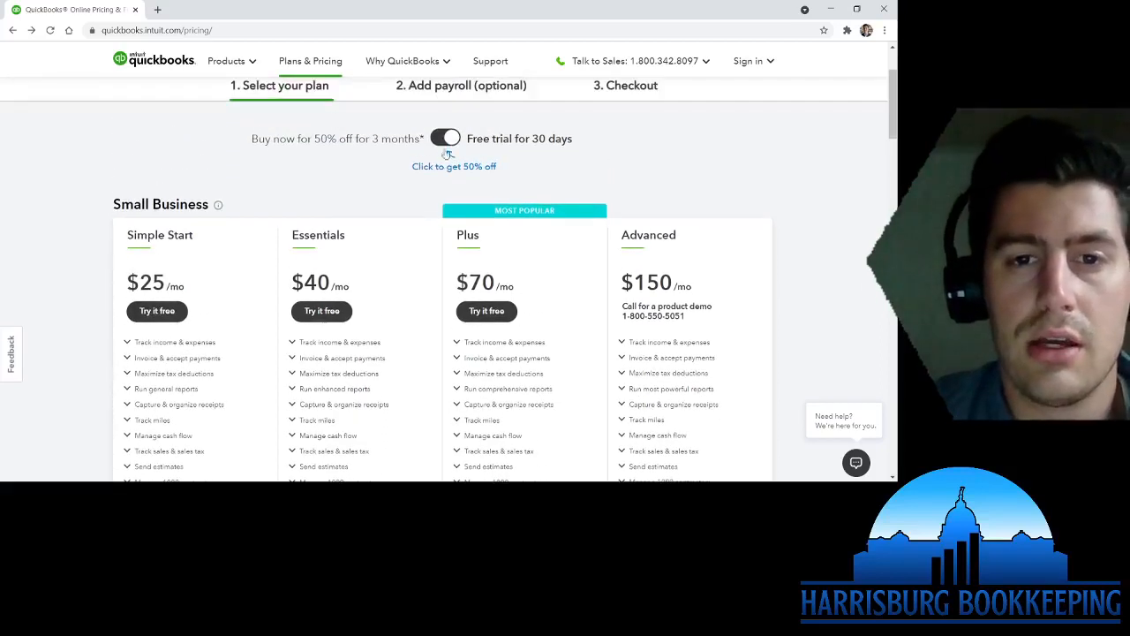
{"action": "left_click", "coordinate": [452, 139]}
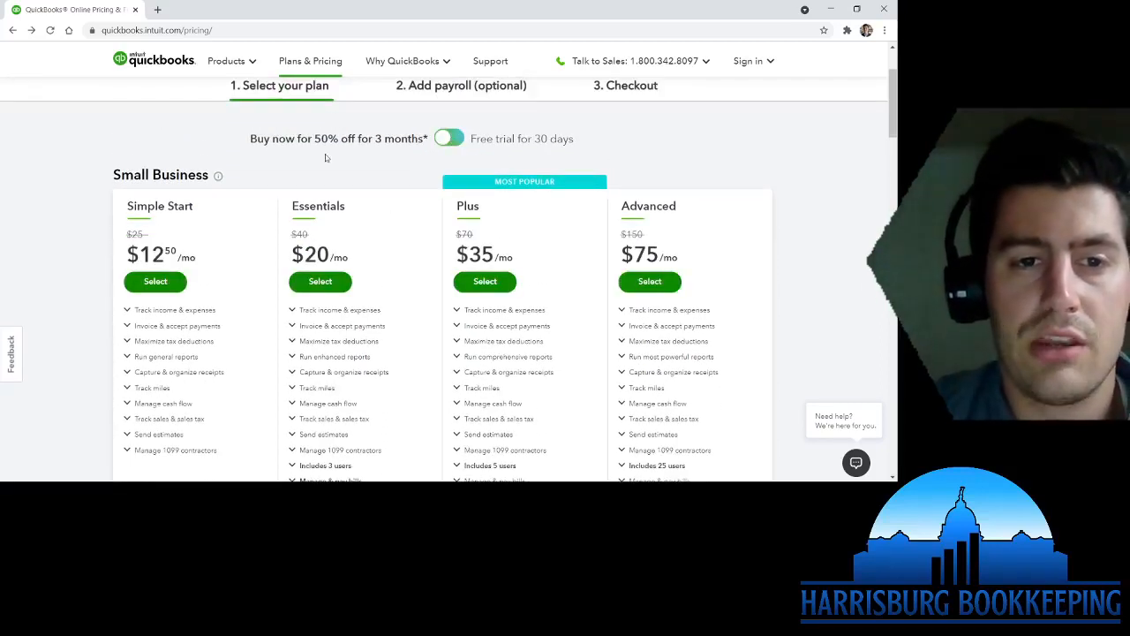
{"action": "left_click_drag", "start_coordinate": [199, 258], "coordinate": [125, 255]}
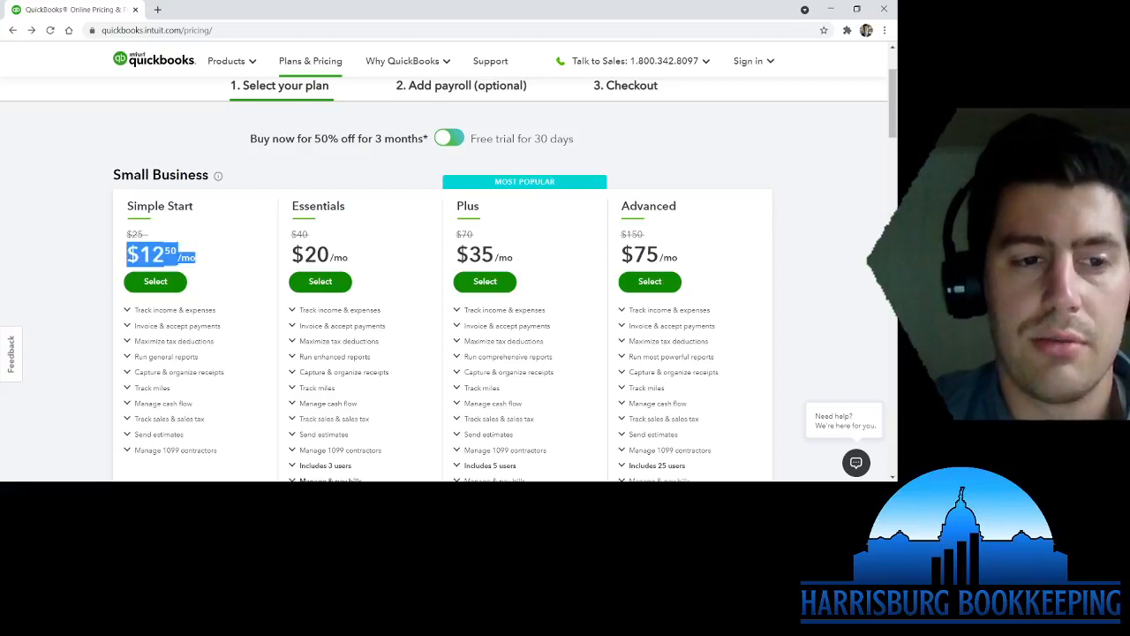
{"action": "left_click", "coordinate": [107, 261]}
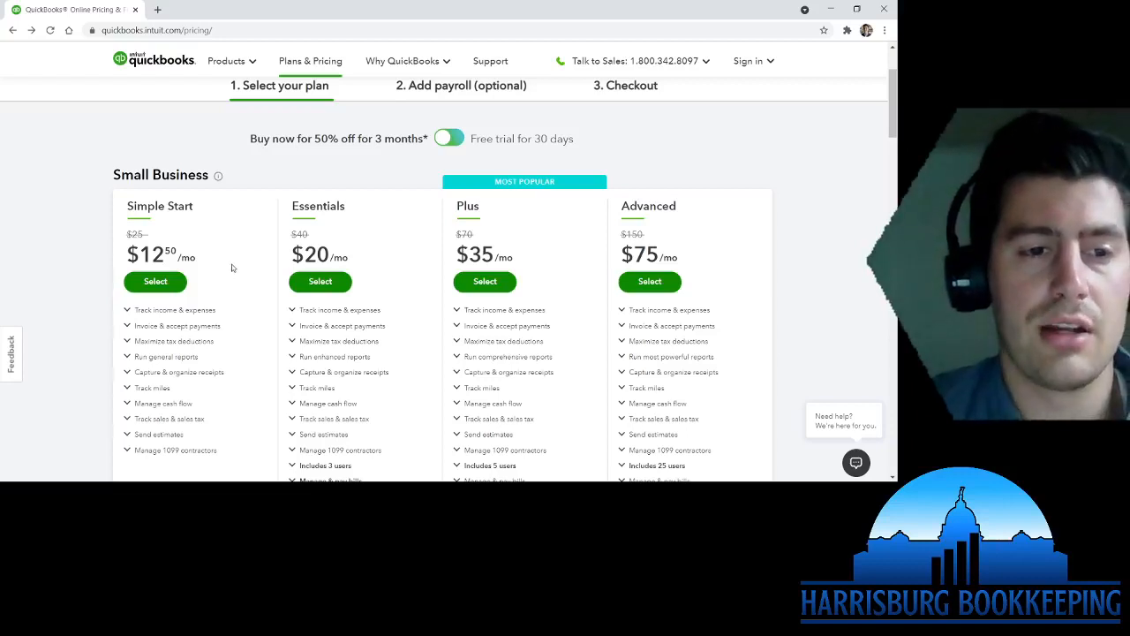
{"action": "double_click", "coordinate": [318, 206]}
{"action": "left_click", "coordinate": [318, 205]}
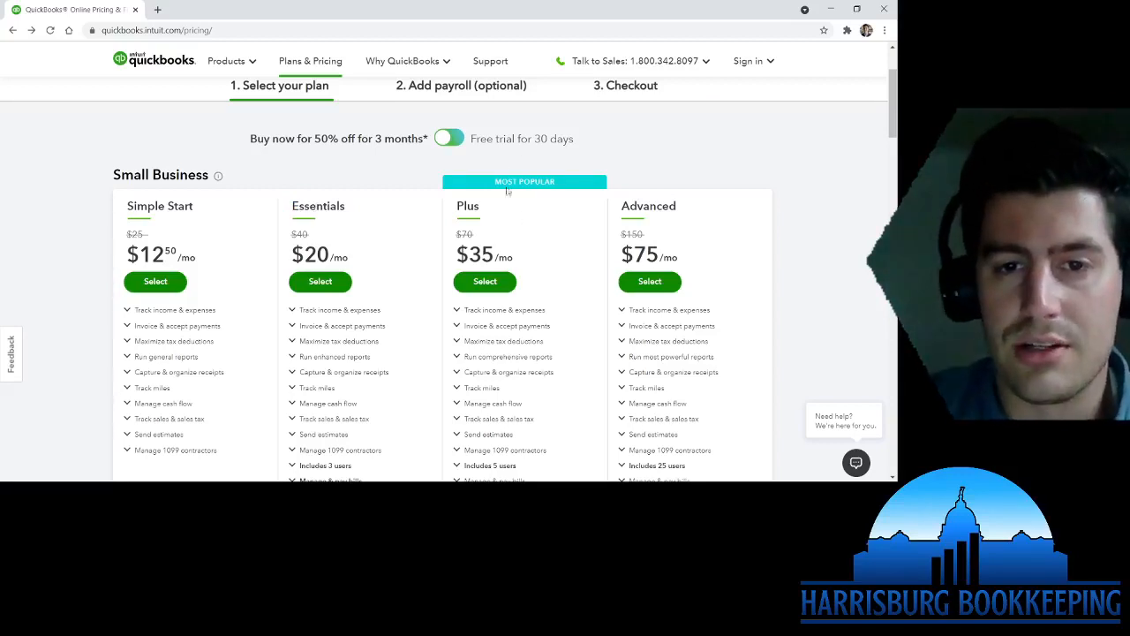
{"action": "left_click", "coordinate": [446, 139]}
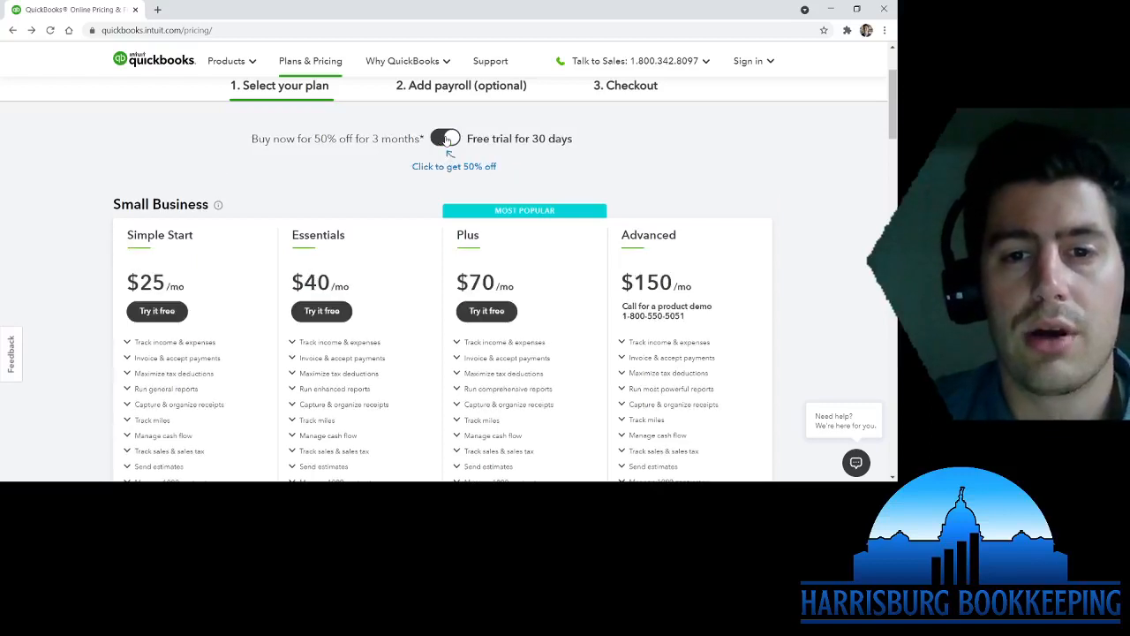
- Start a Plus plan free trial without payroll and check out at $70/mo
{"action": "left_click", "coordinate": [491, 312]}
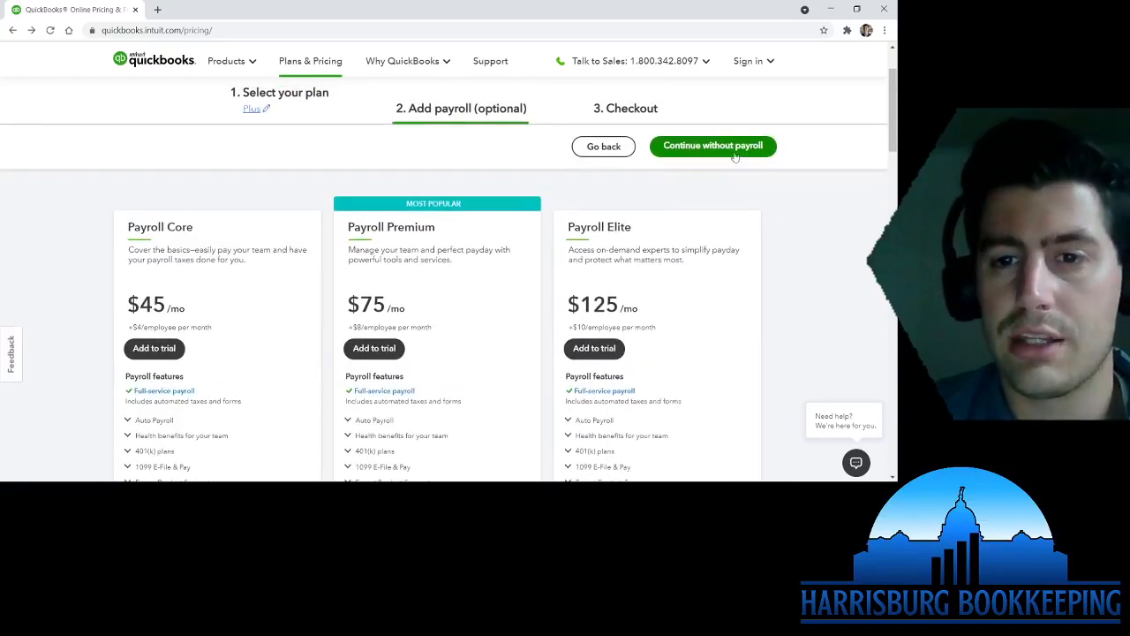
{"action": "left_click", "coordinate": [712, 150]}
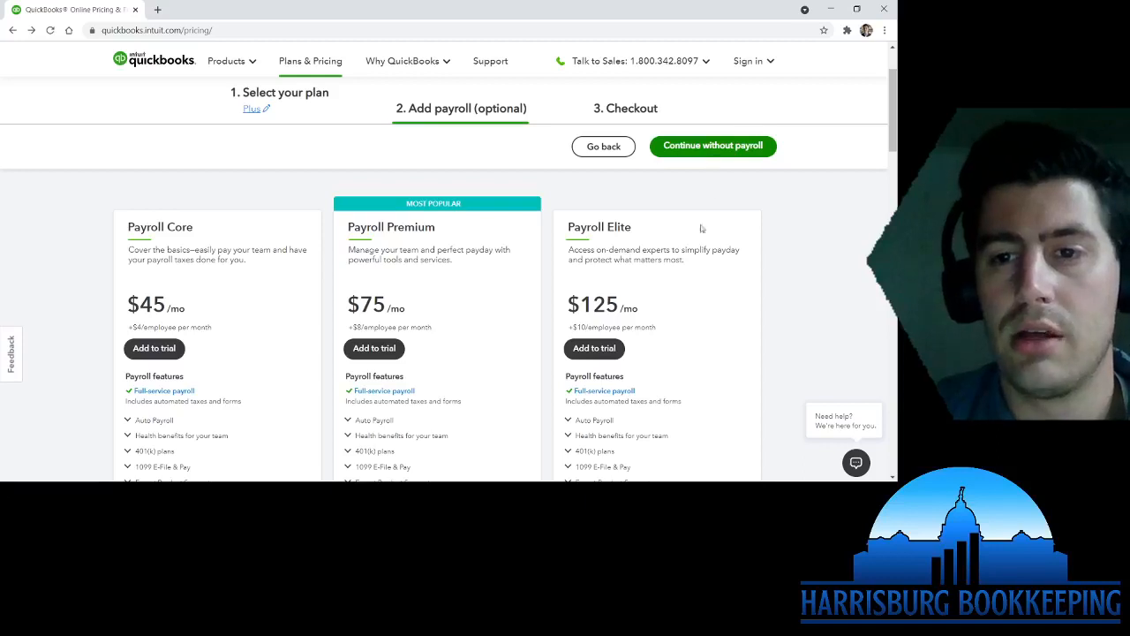
{"action": "scroll", "coordinate": [620, 381], "scroll_direction": "down", "scroll_amount": 1}
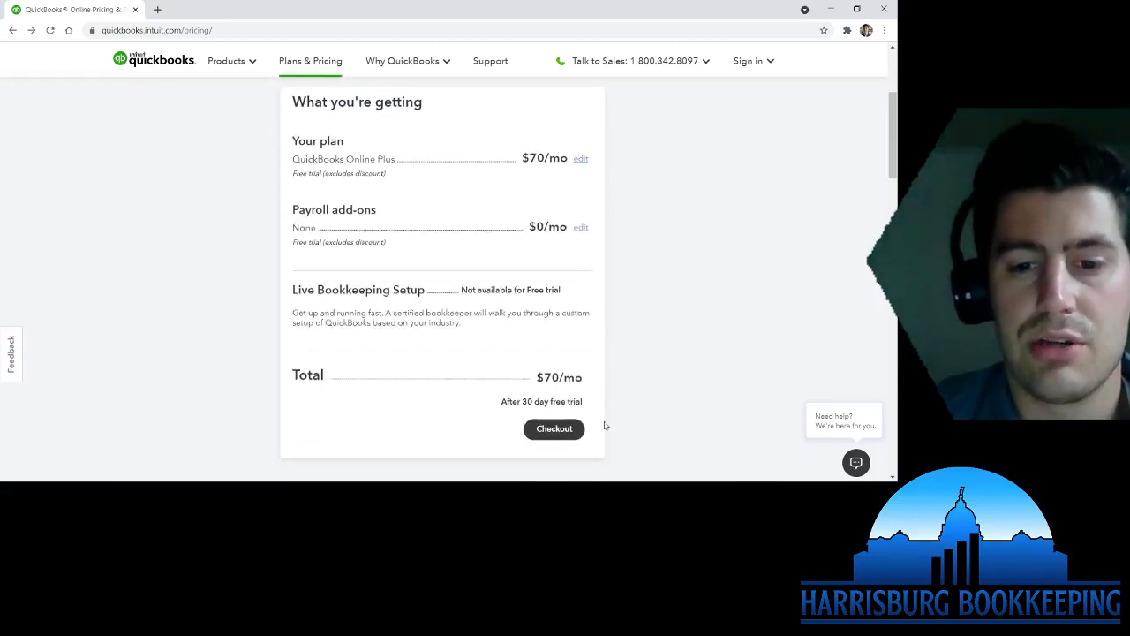
{"action": "scroll", "coordinate": [583, 398], "scroll_direction": "down", "scroll_amount": 1}
{"action": "left_click", "coordinate": [562, 374]}
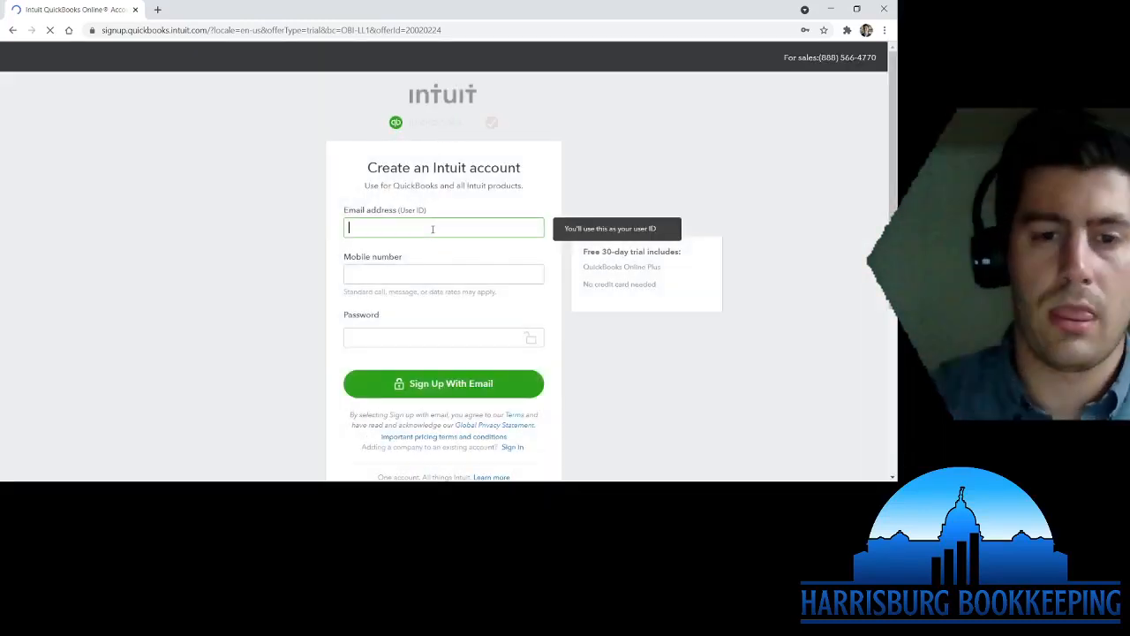
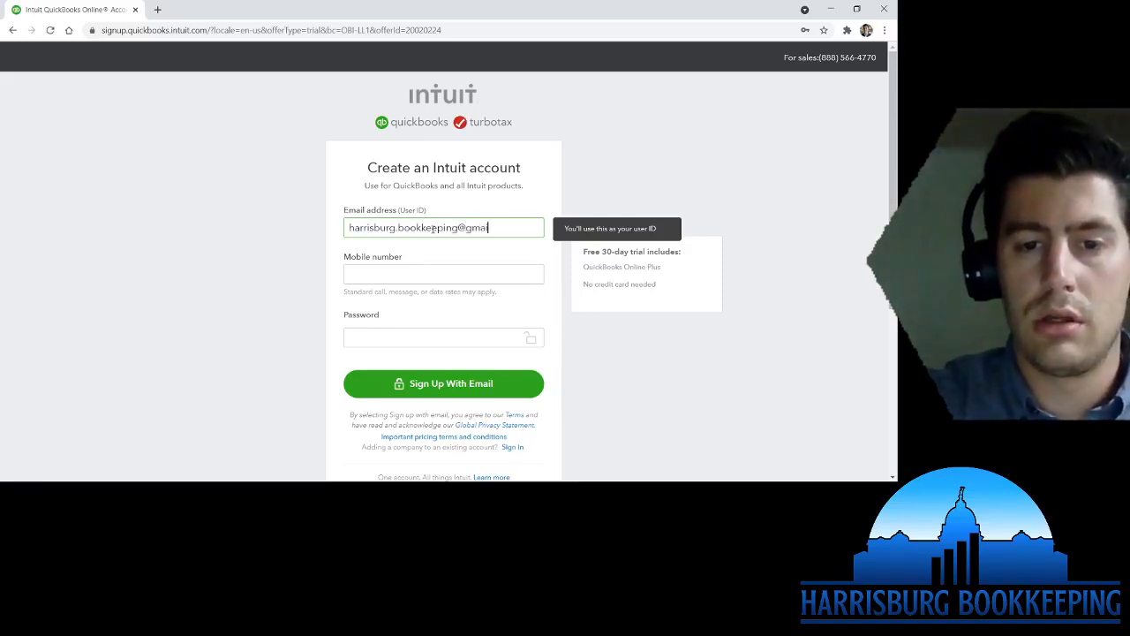
- Enter the account e-mail and mobile number, accept a suggested strong password, and submit the sign-up
{"action": "key", "text": "Tab"}
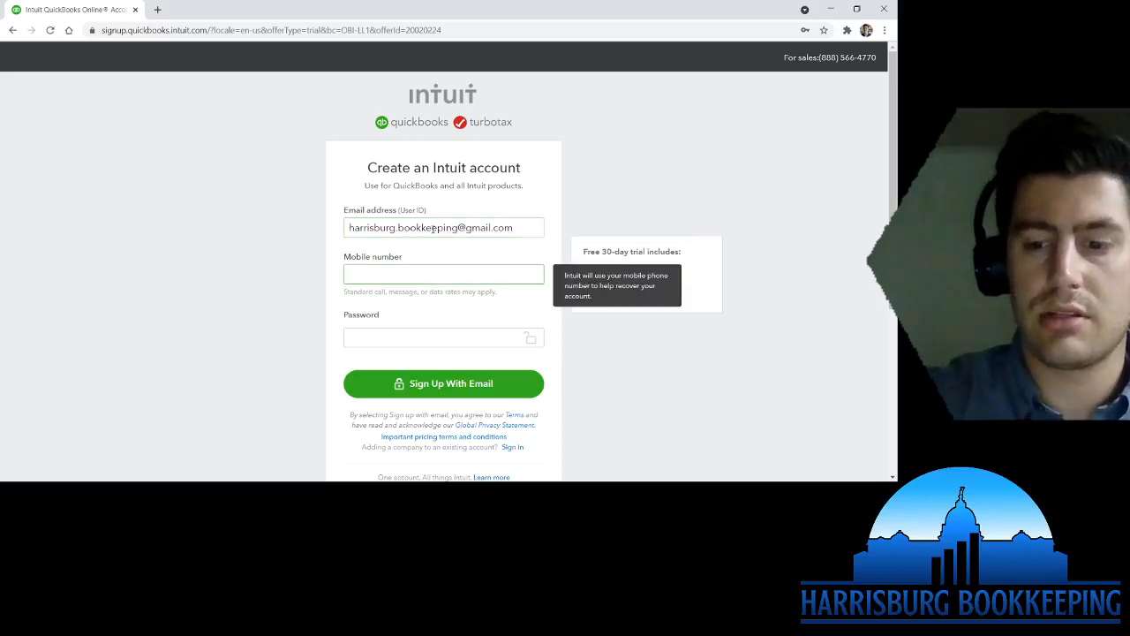
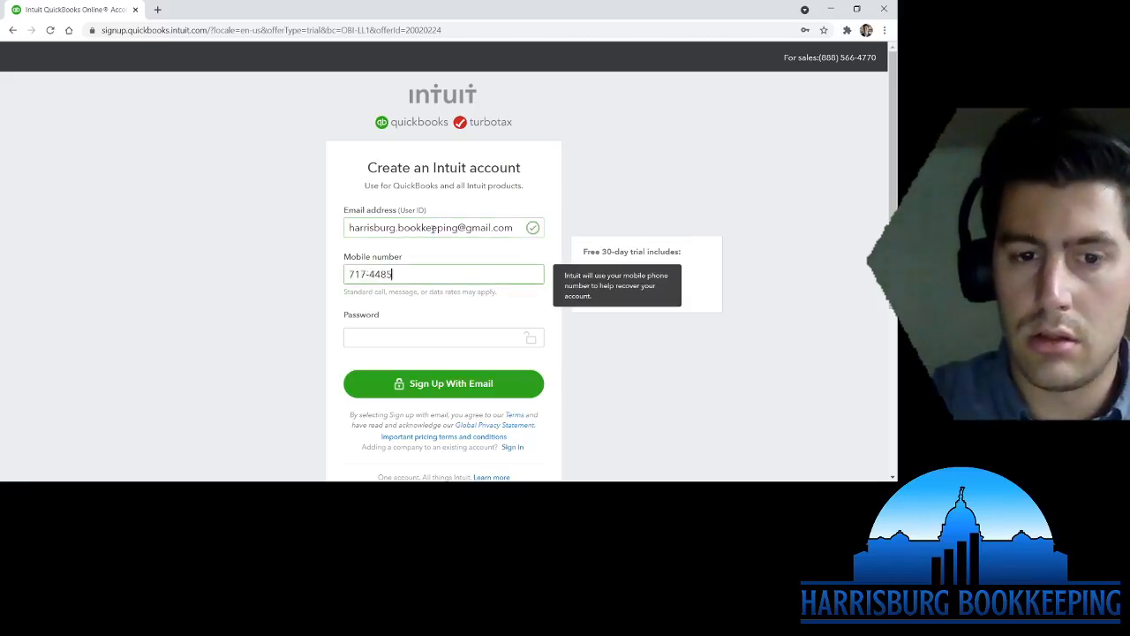
{"action": "key", "text": "Tab"}
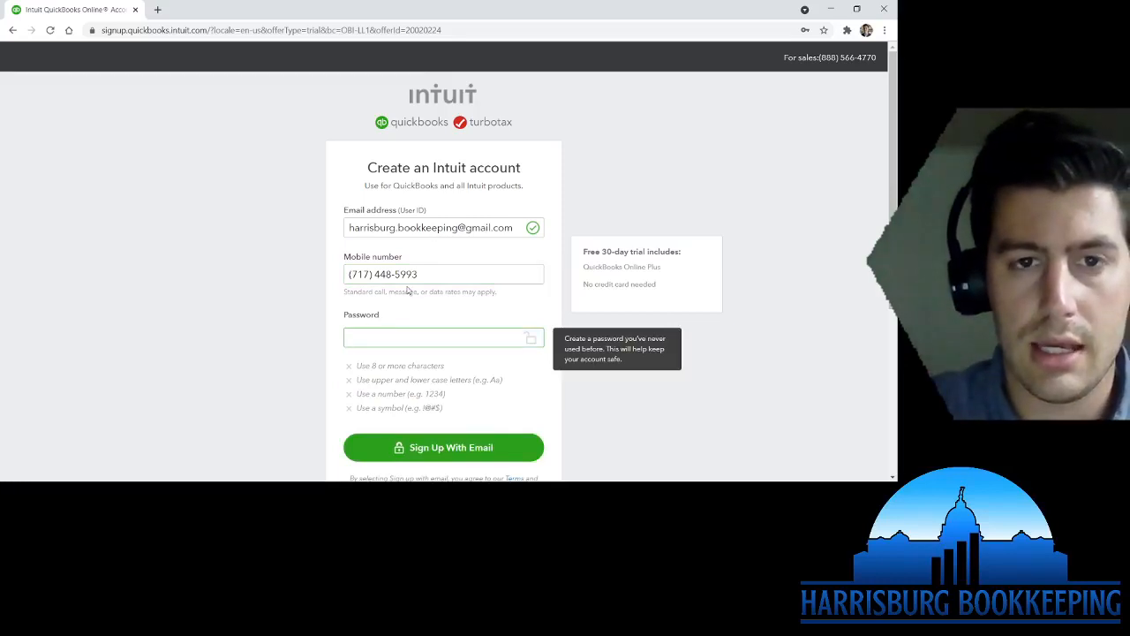
{"action": "left_click", "coordinate": [372, 364]}
{"action": "left_click", "coordinate": [453, 455]}
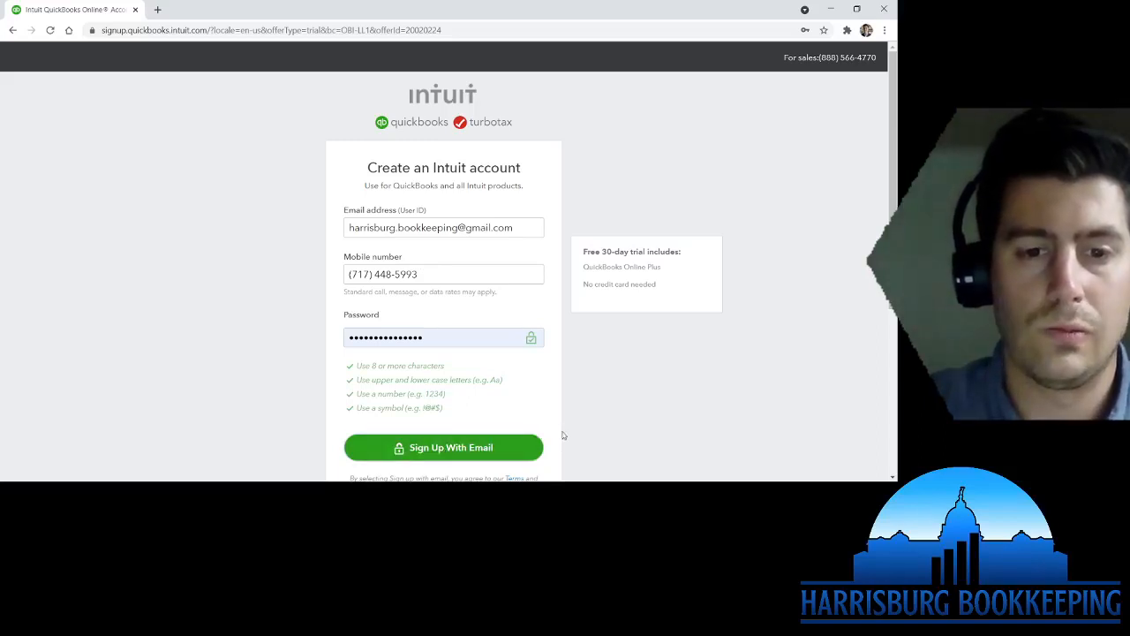
{"action": "scroll", "coordinate": [564, 434], "scroll_direction": "down", "scroll_amount": 1}
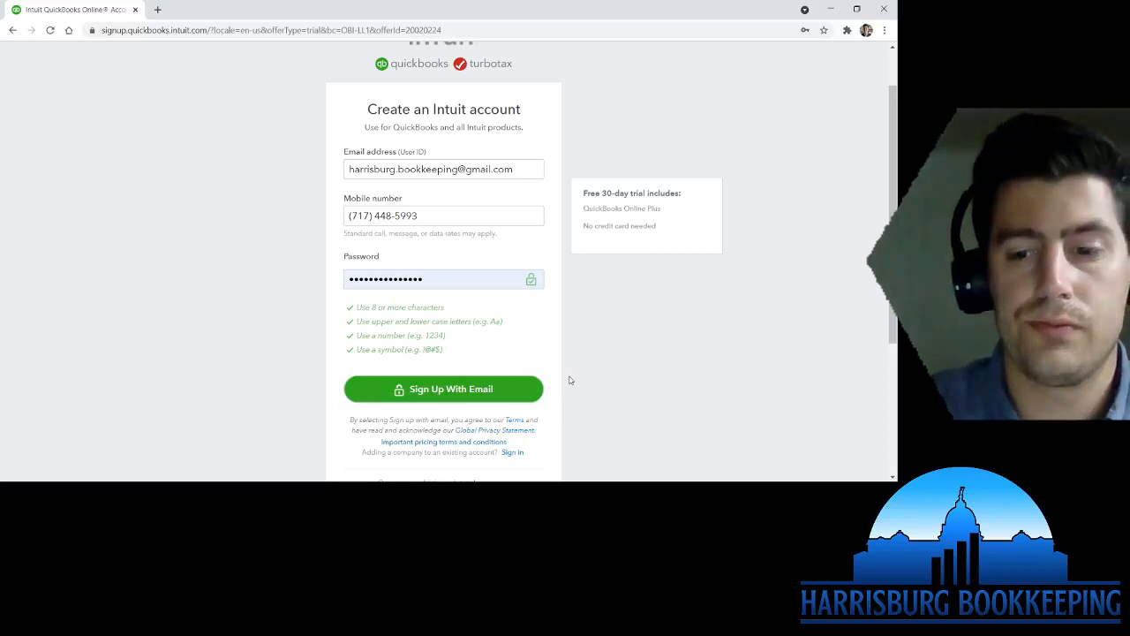
{"action": "scroll", "coordinate": [568, 379], "scroll_direction": "down", "scroll_amount": 2}
- Show and hide the entered password, then reload the Create an Intuit account page
{"action": "scroll", "coordinate": [569, 380], "scroll_direction": "up", "scroll_amount": 2}
{"action": "scroll", "coordinate": [569, 379], "scroll_direction": "up", "scroll_amount": 1}
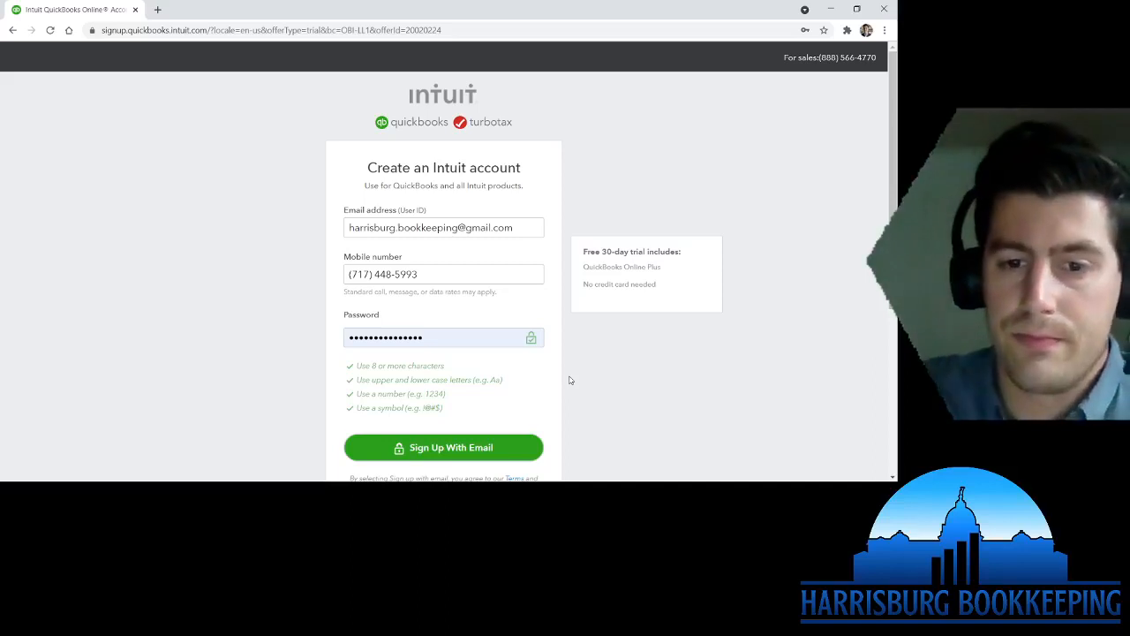
{"action": "left_click", "coordinate": [463, 338]}
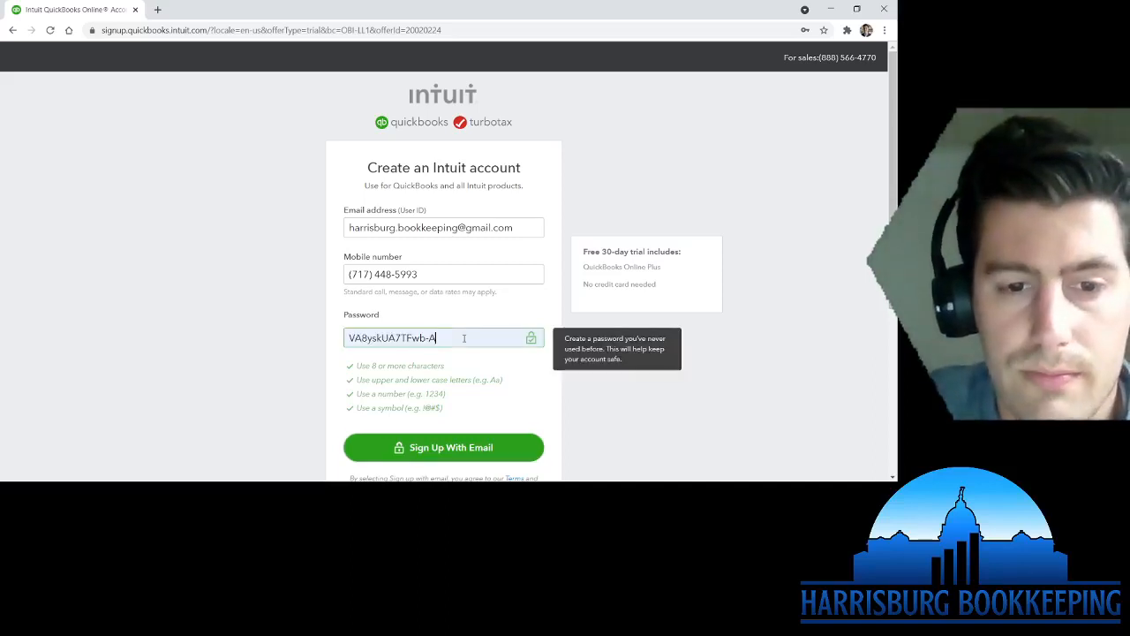
{"action": "left_click", "coordinate": [572, 399]}
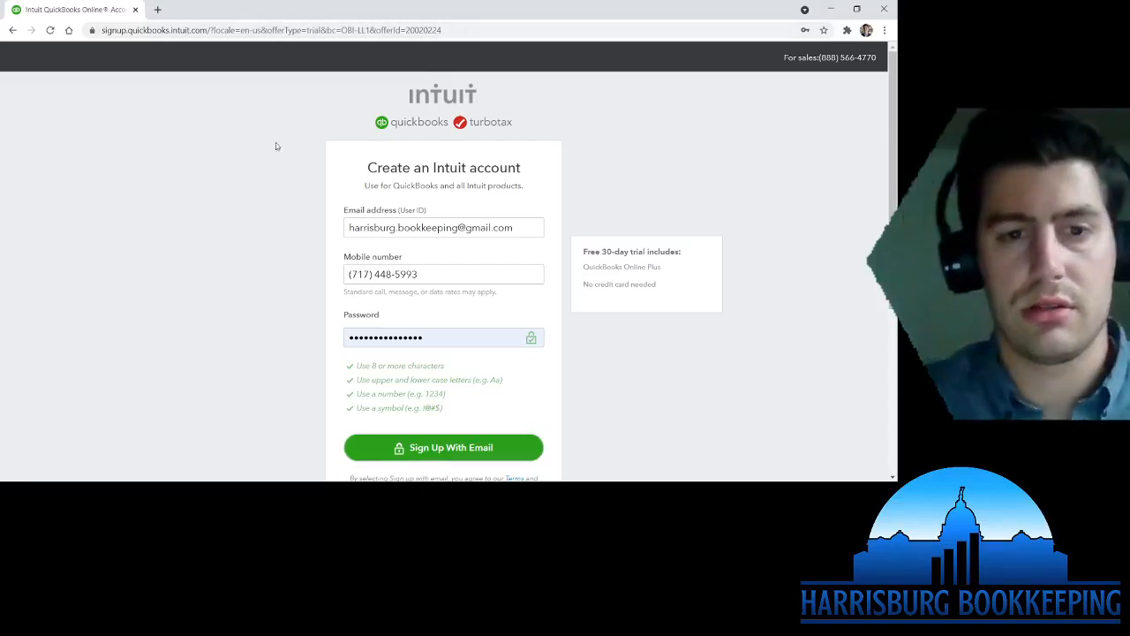
{"action": "left_click", "coordinate": [50, 30]}
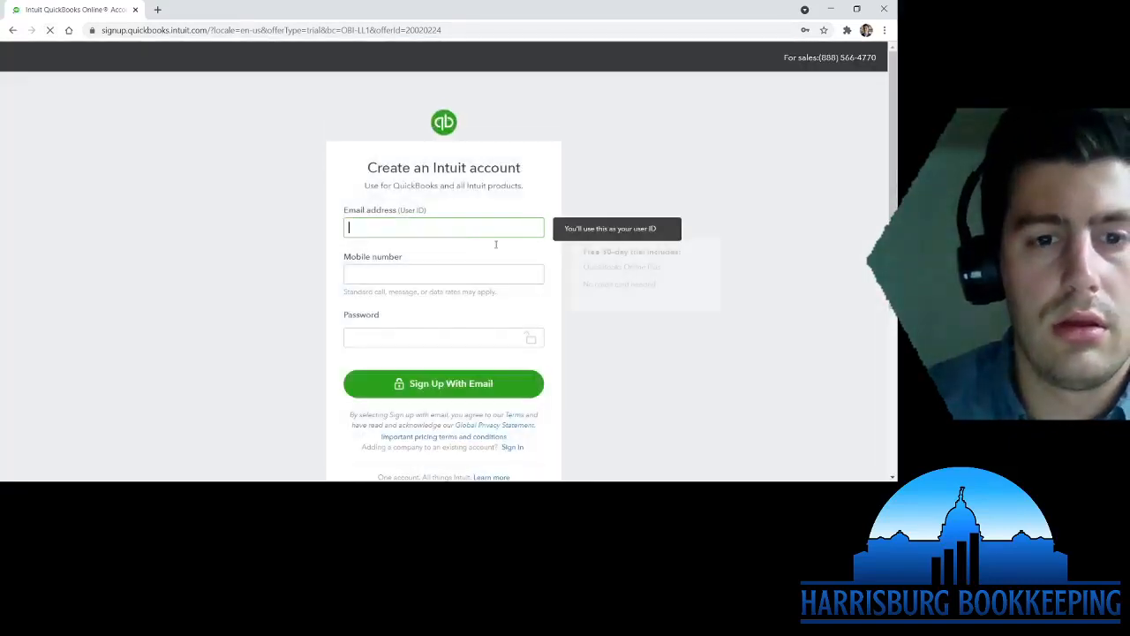
- Go to the QuickBooks website and choose the QuickBooks Online Accountant sign-in
{"action": "left_click", "coordinate": [475, 26]}
{"action": "type", "text": "quickbooks.com"}
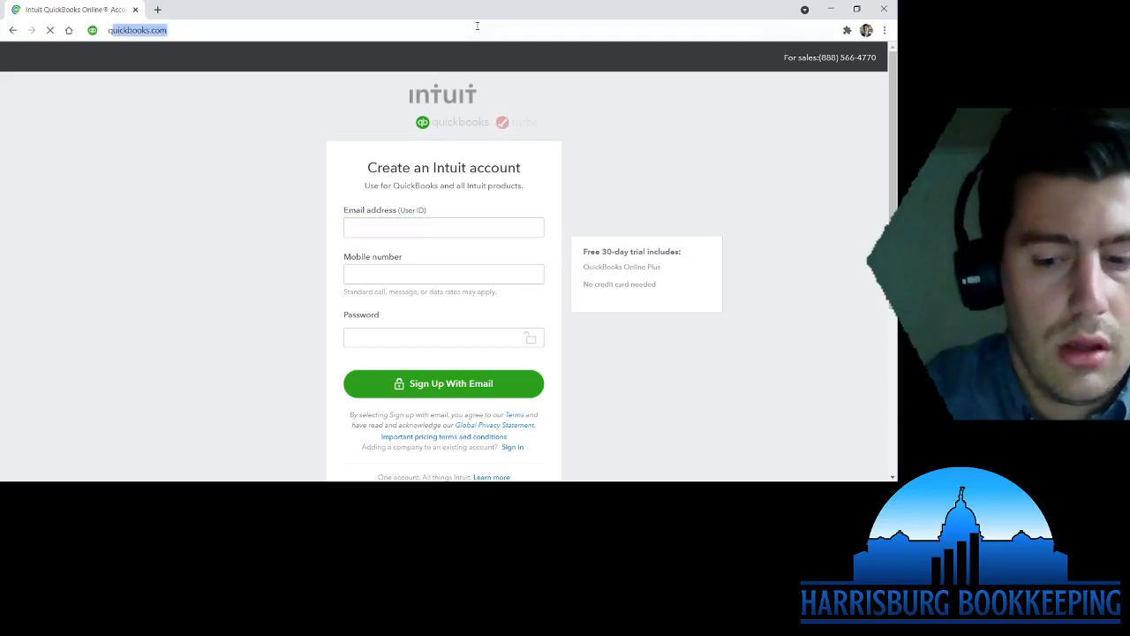
{"action": "key", "text": "Return"}
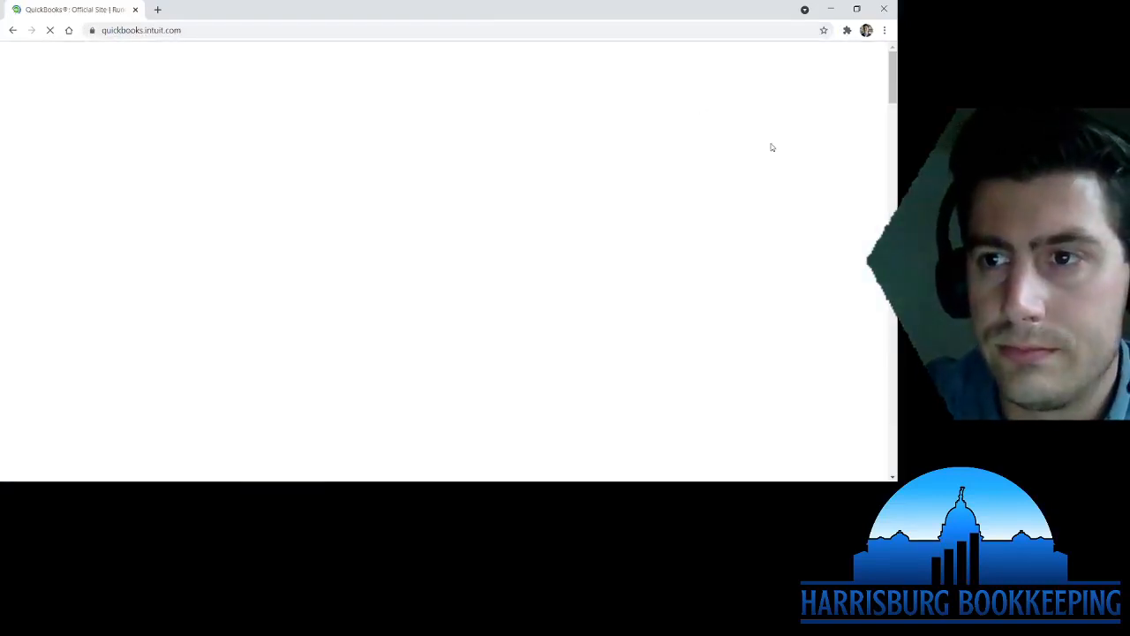
{"action": "left_click", "coordinate": [748, 198]}
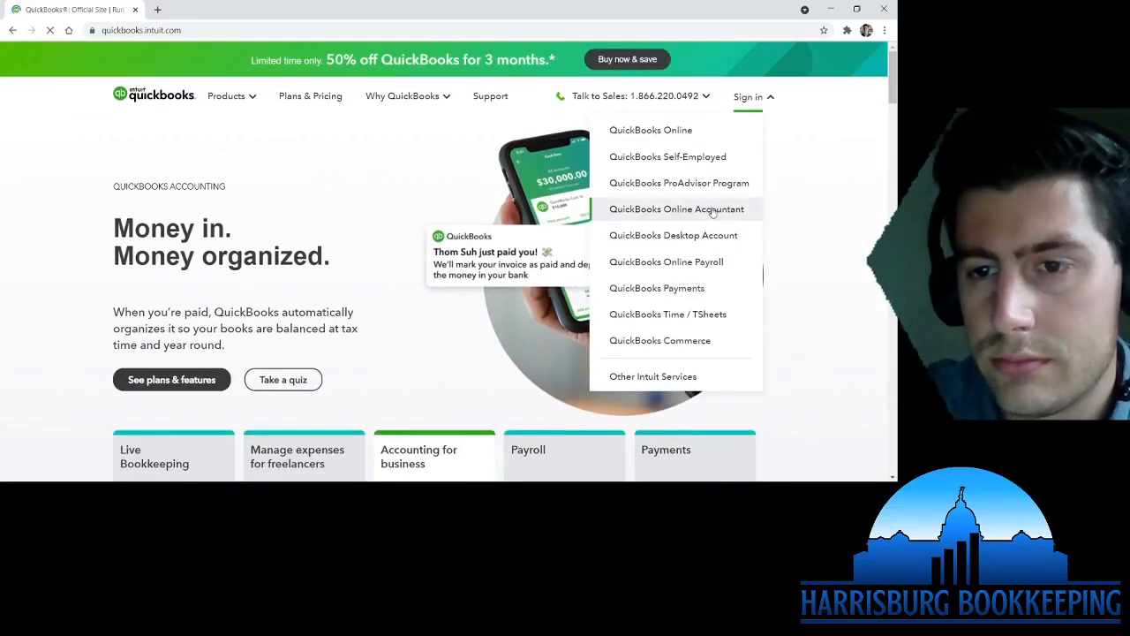
{"action": "left_click", "coordinate": [712, 209]}
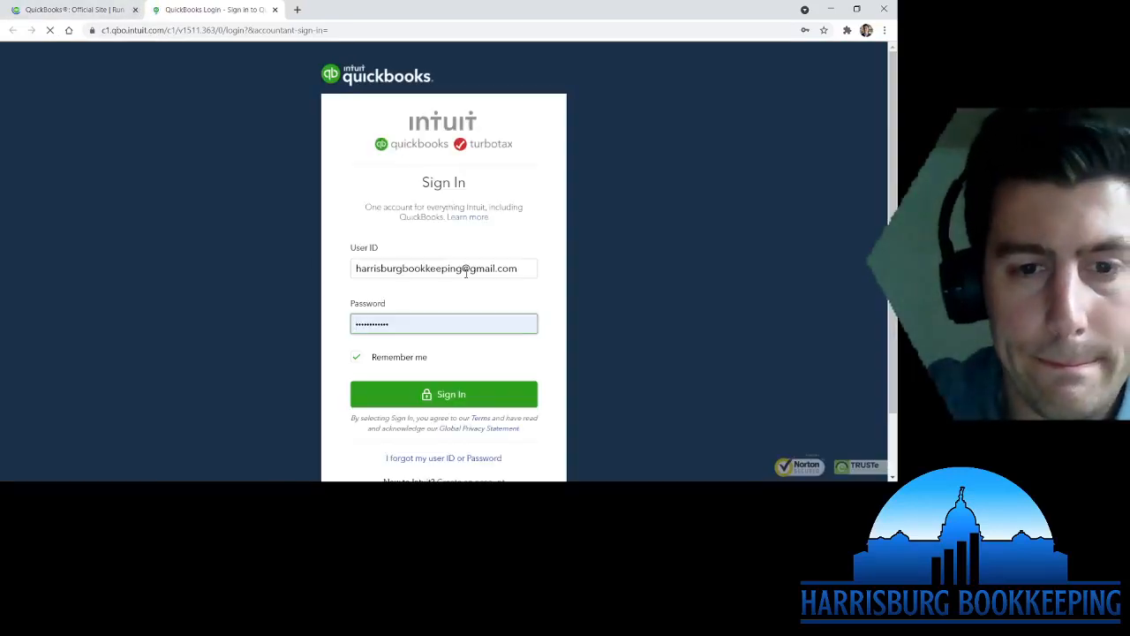
- Sign in with the corrected user ID and open the Harrisburg Bookkeeping practice
{"action": "left_click", "coordinate": [518, 267]}
{"action": "key", "text": "ctrl+a"}
{"action": "key", "text": "BackSpace"}
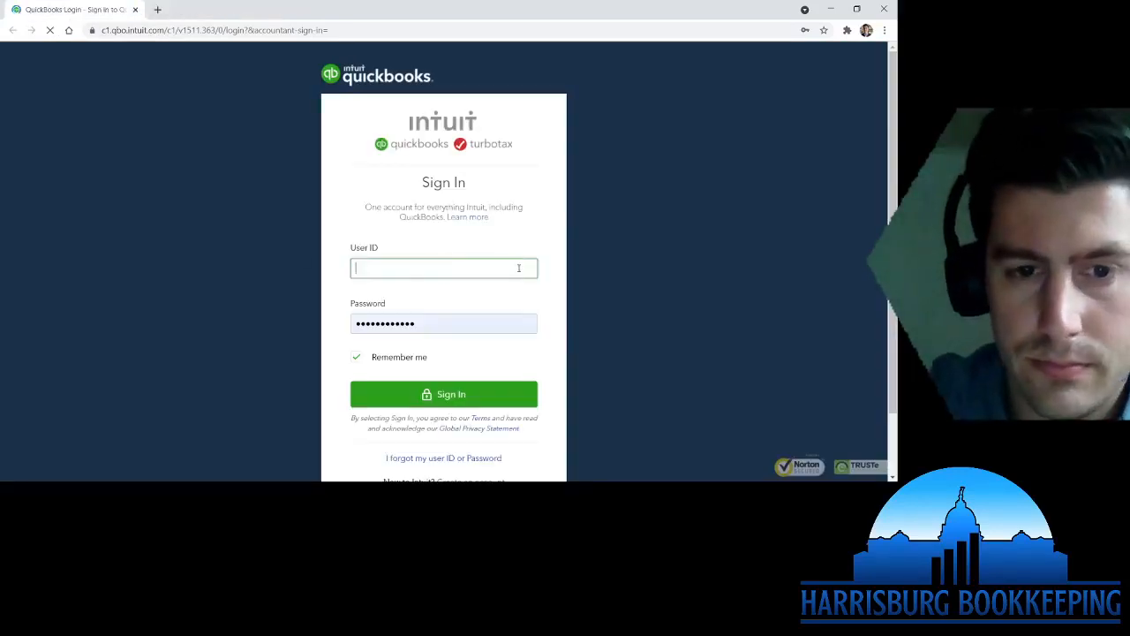
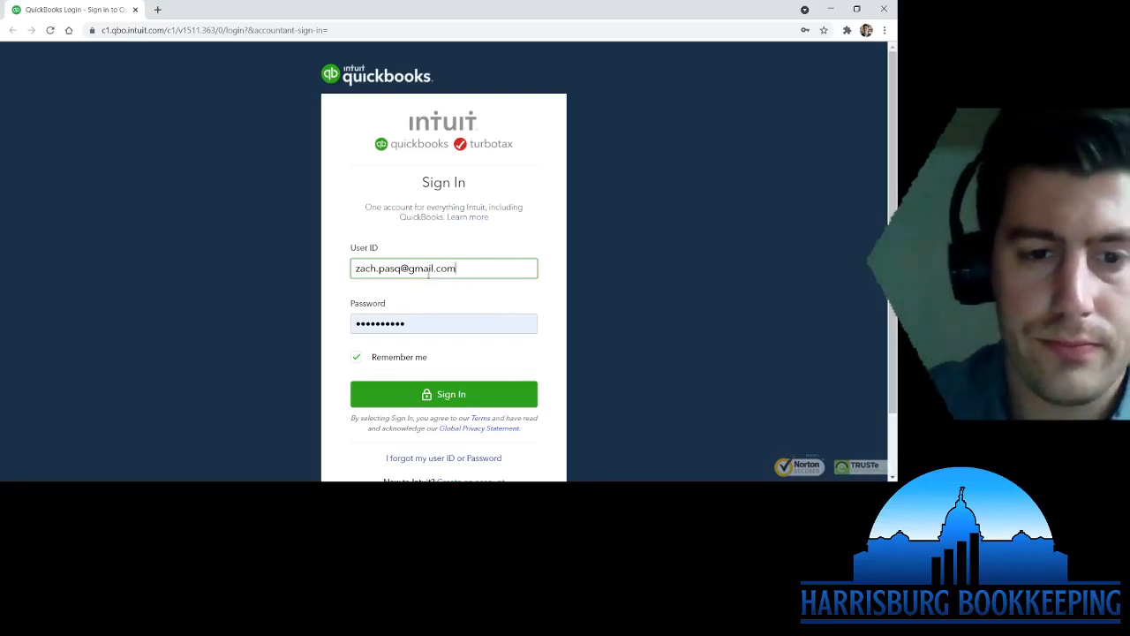
{"action": "key", "text": "Delete"}
{"action": "left_click", "coordinate": [689, 300]}
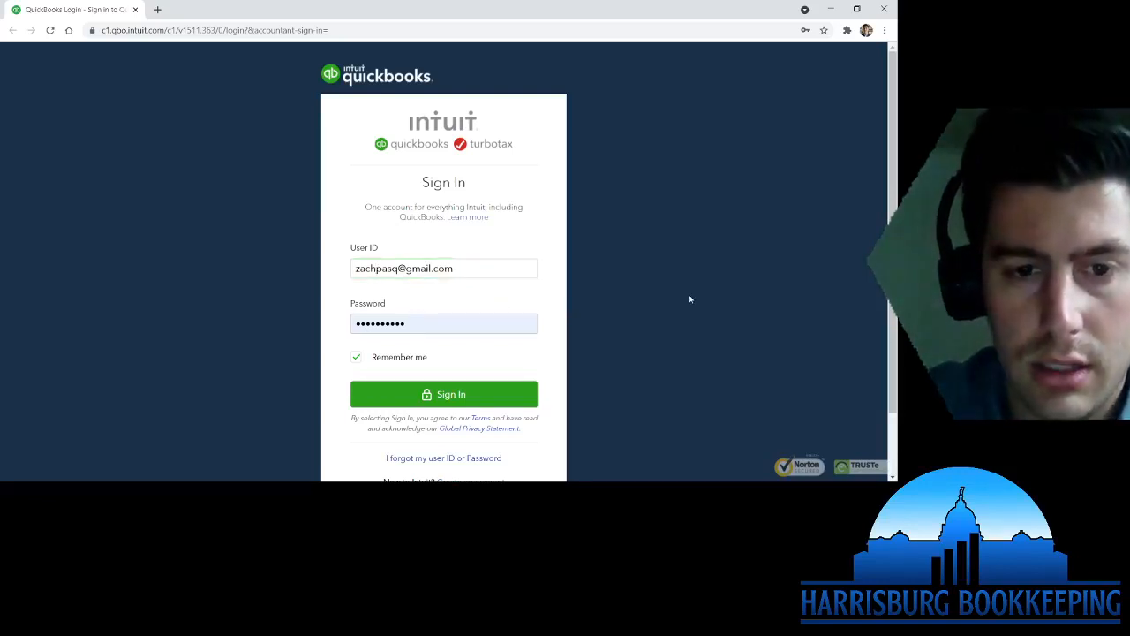
{"action": "left_click", "coordinate": [452, 397]}
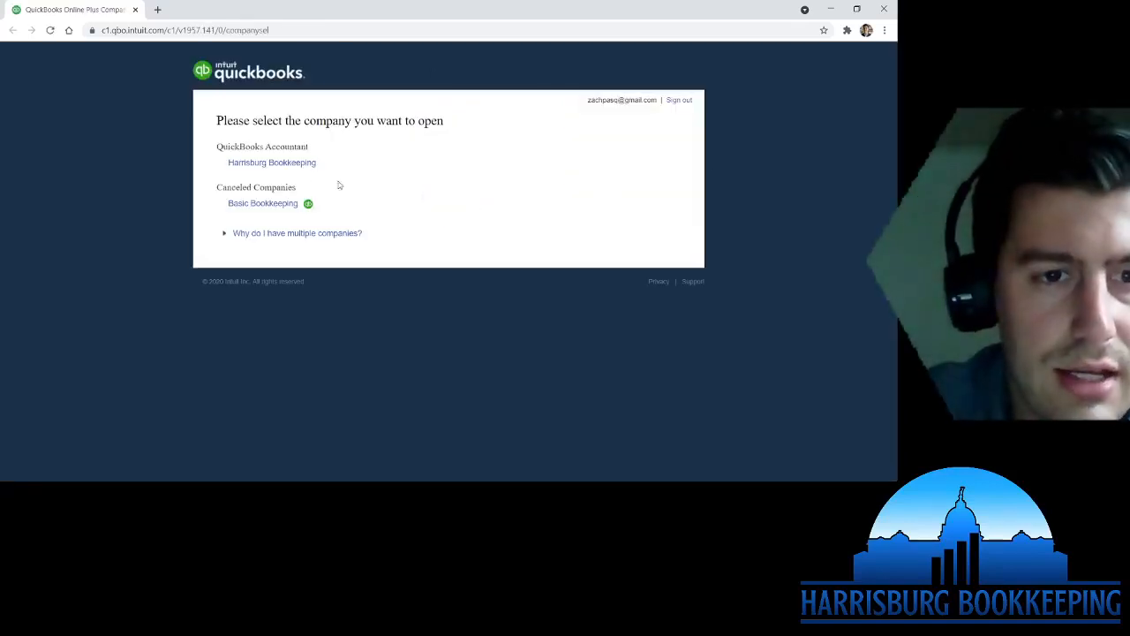
{"action": "left_click", "coordinate": [291, 164]}
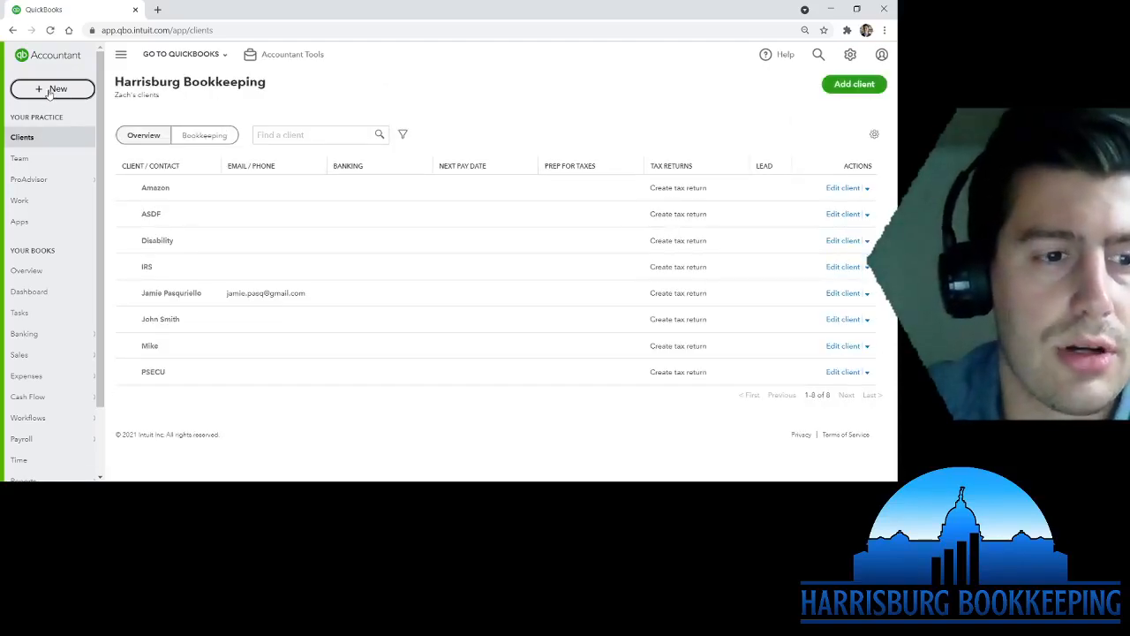
- Open the + New menu from the left navigation
{"action": "left_click", "coordinate": [50, 91]}
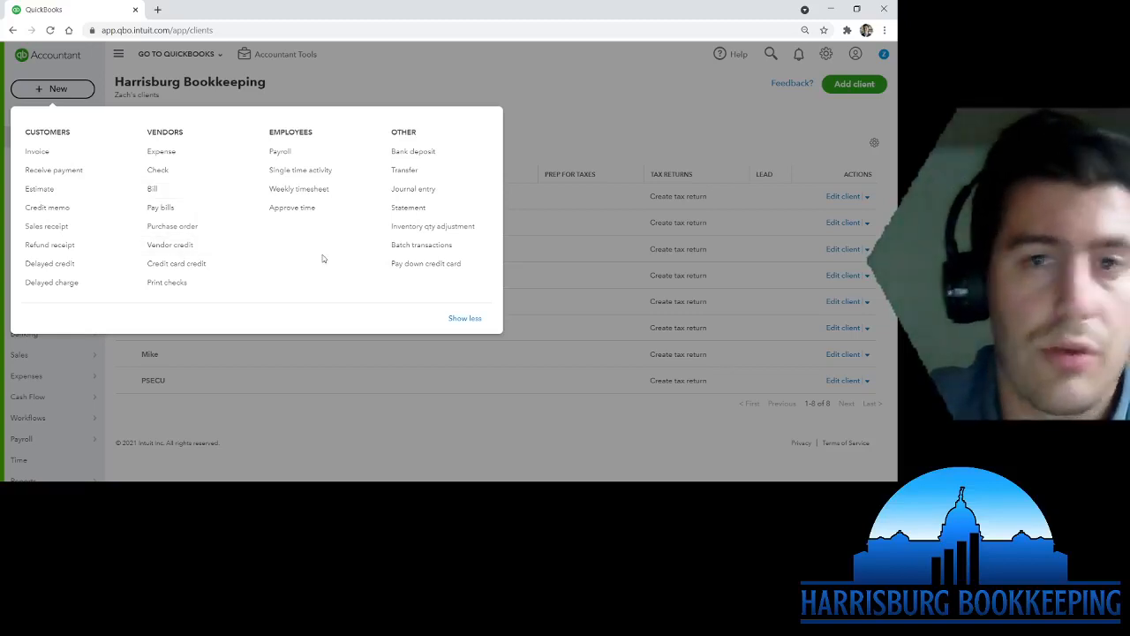
- Create a bill for vendor Harrisburg Bookkeeping with Net 30 terms, due 06/23/2021
{"action": "left_click", "coordinate": [174, 195]}
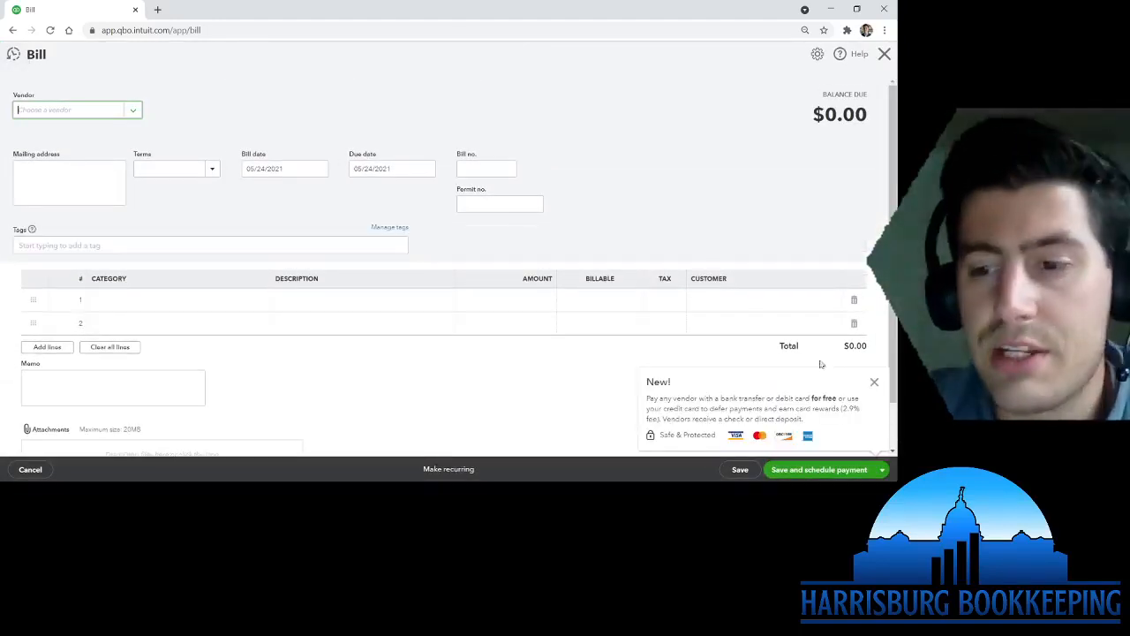
{"action": "left_click", "coordinate": [875, 382]}
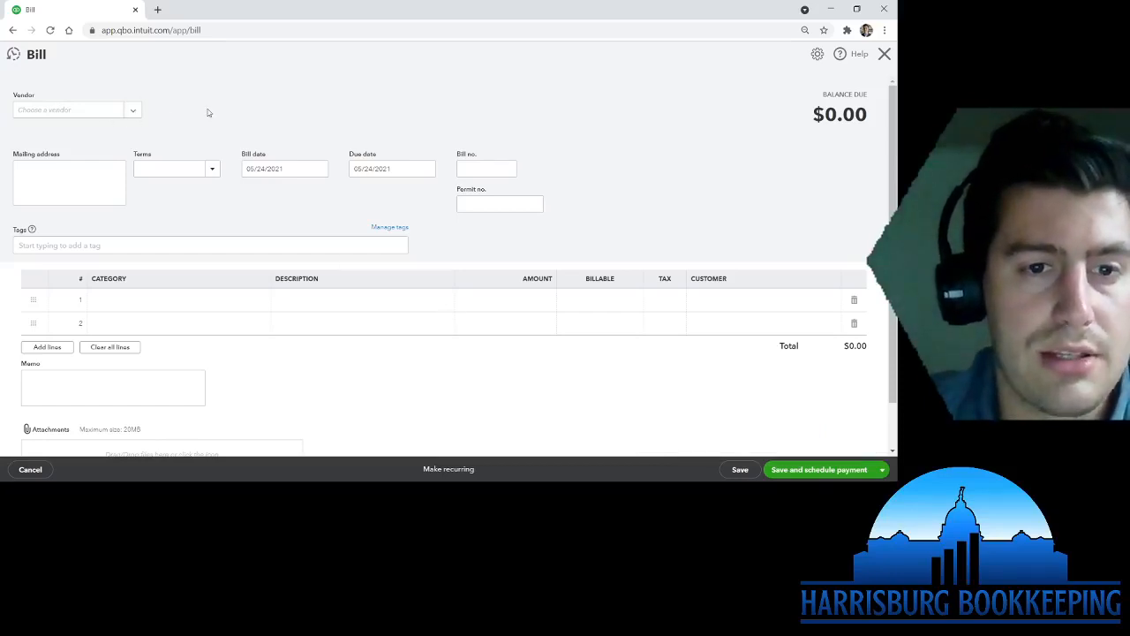
{"action": "left_click", "coordinate": [136, 114]}
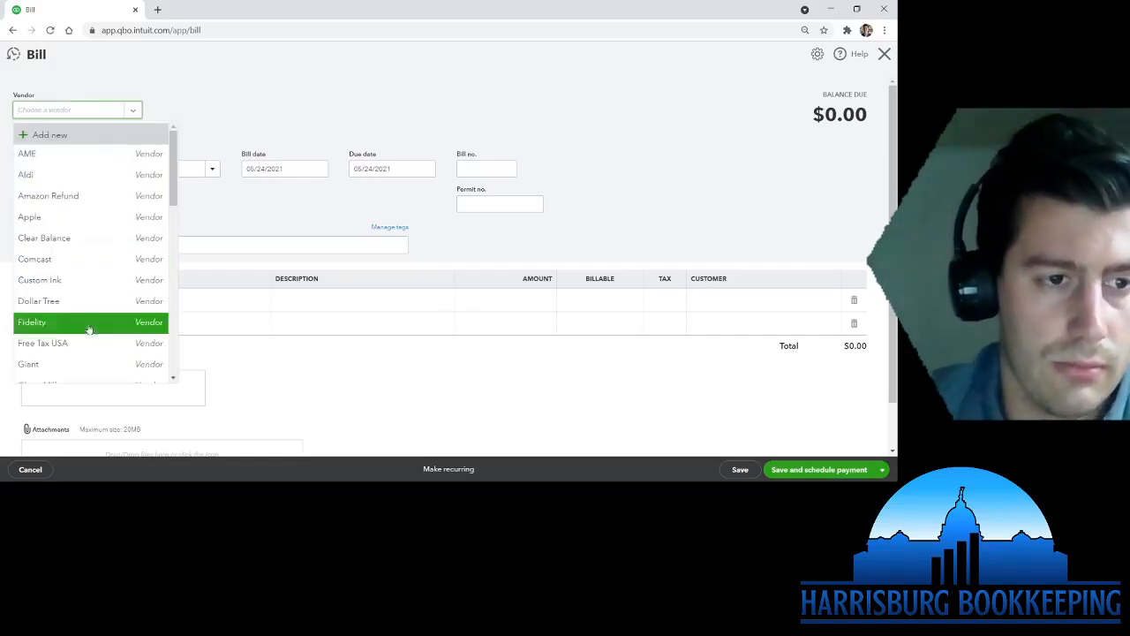
{"action": "scroll", "coordinate": [89, 329], "scroll_direction": "down", "scroll_amount": 5}
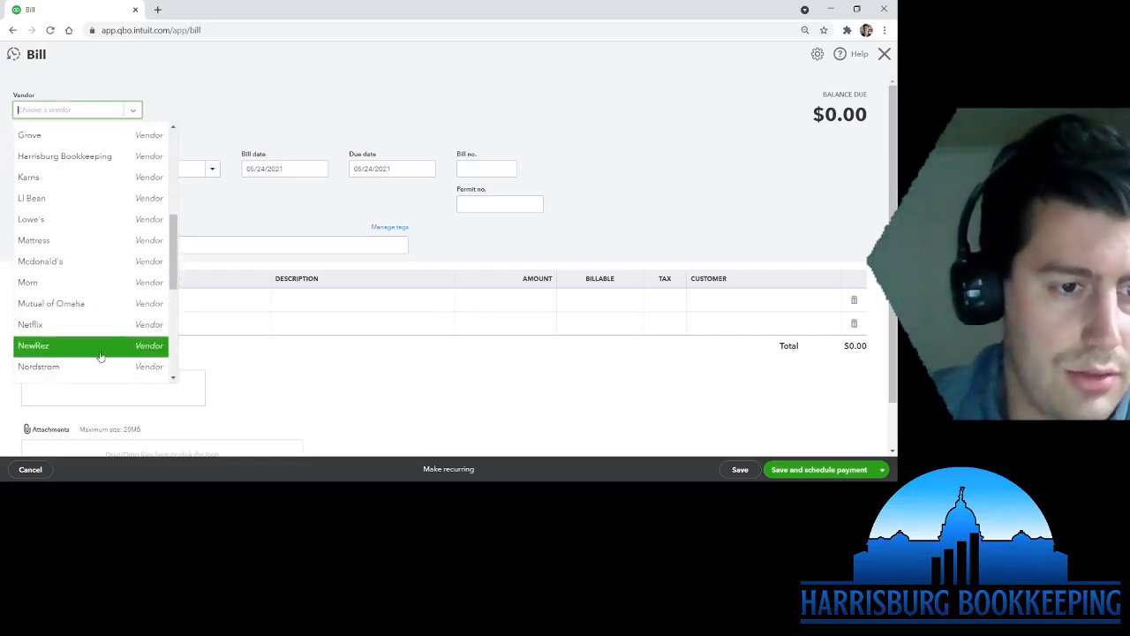
{"action": "left_click", "coordinate": [99, 156]}
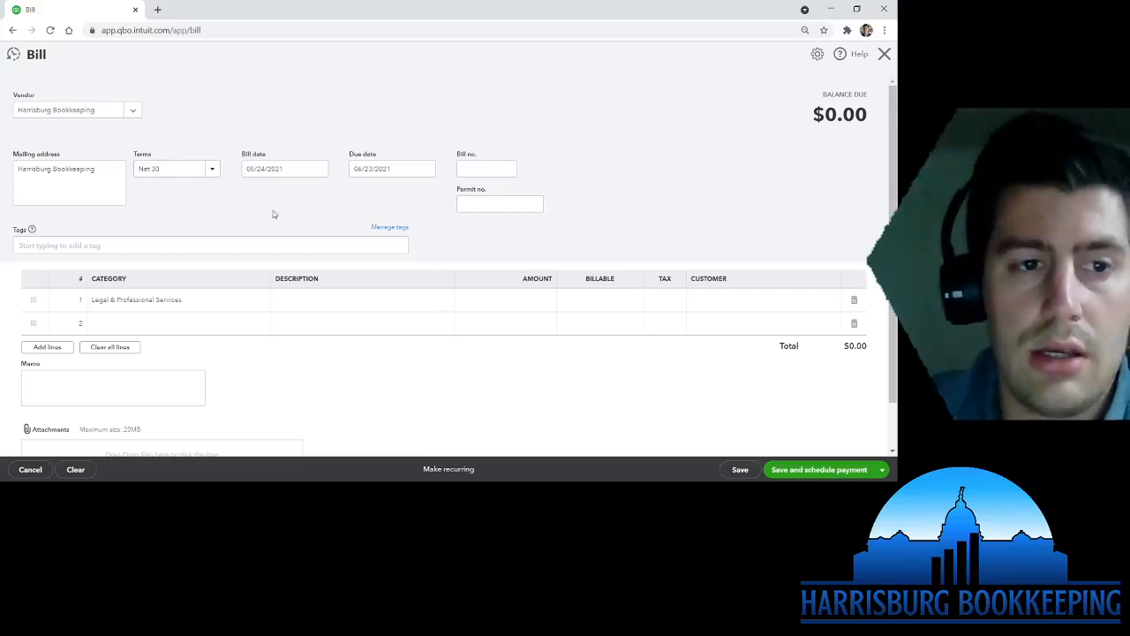
{"action": "left_click", "coordinate": [212, 169]}
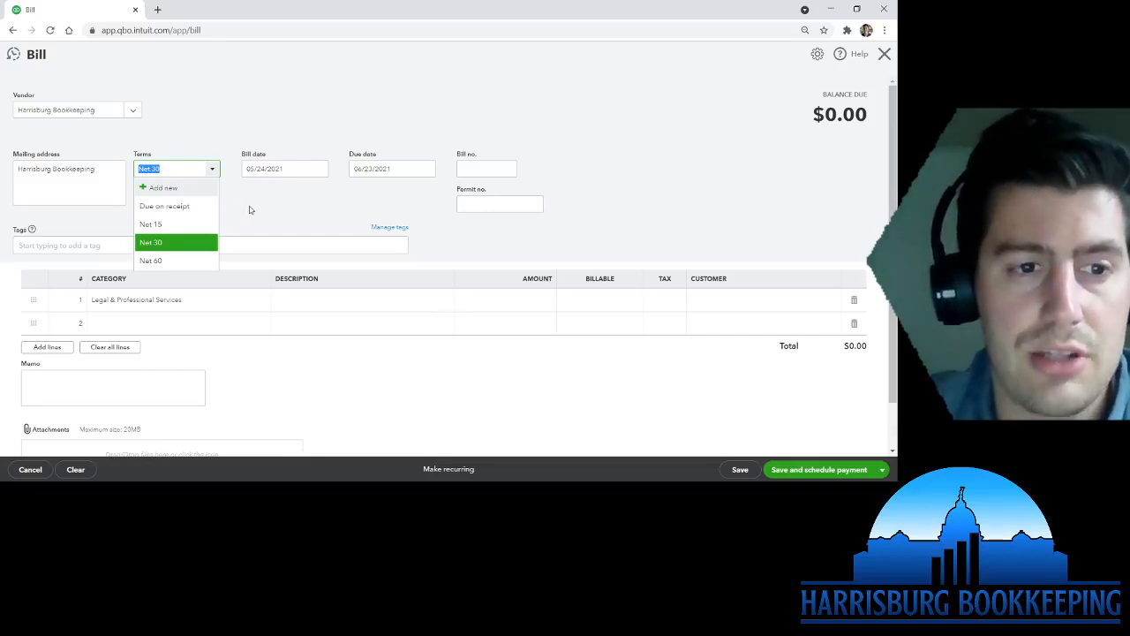
{"action": "left_click", "coordinate": [162, 247]}
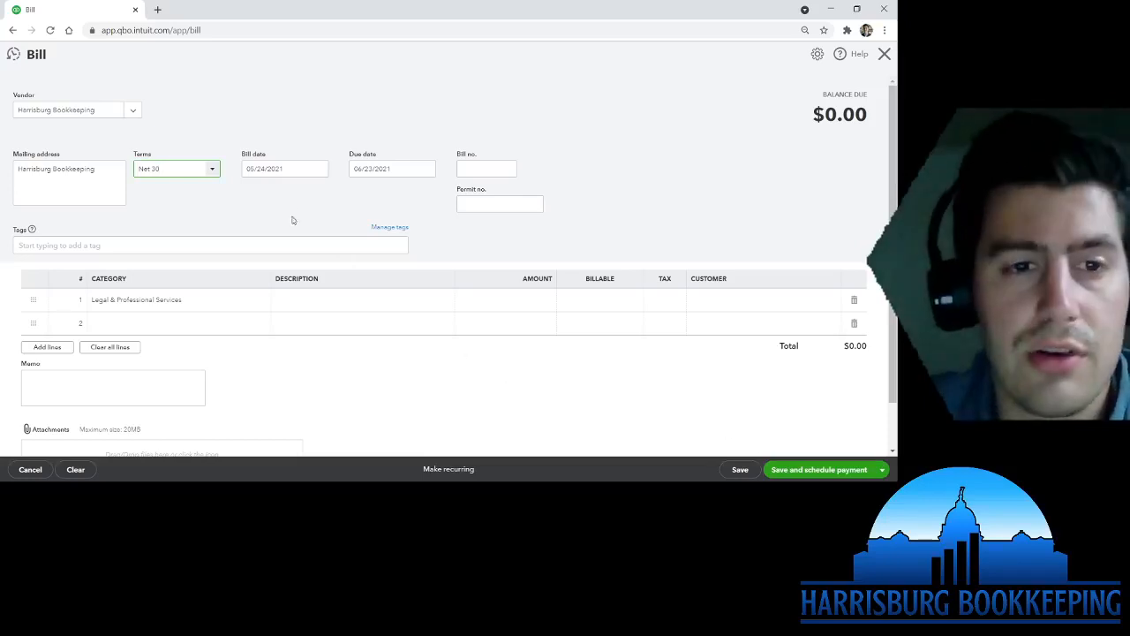
{"action": "left_click", "coordinate": [279, 164]}
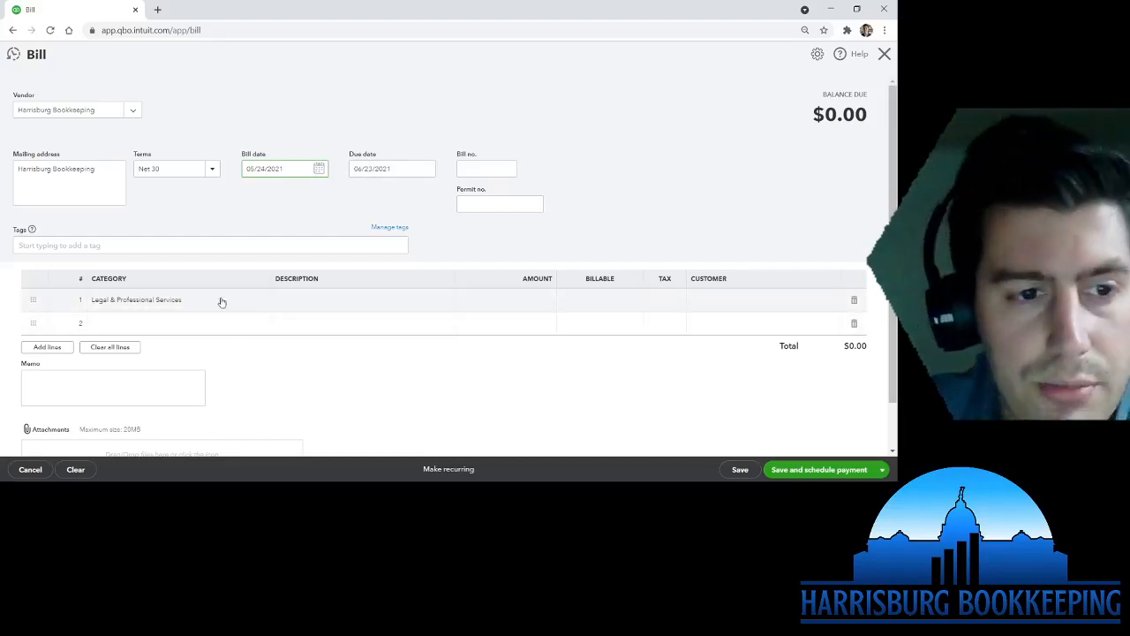
- Fill line 1 with Legal & Professional Services, description April Bookkeeping, amount 500.00
{"action": "left_click", "coordinate": [221, 301]}
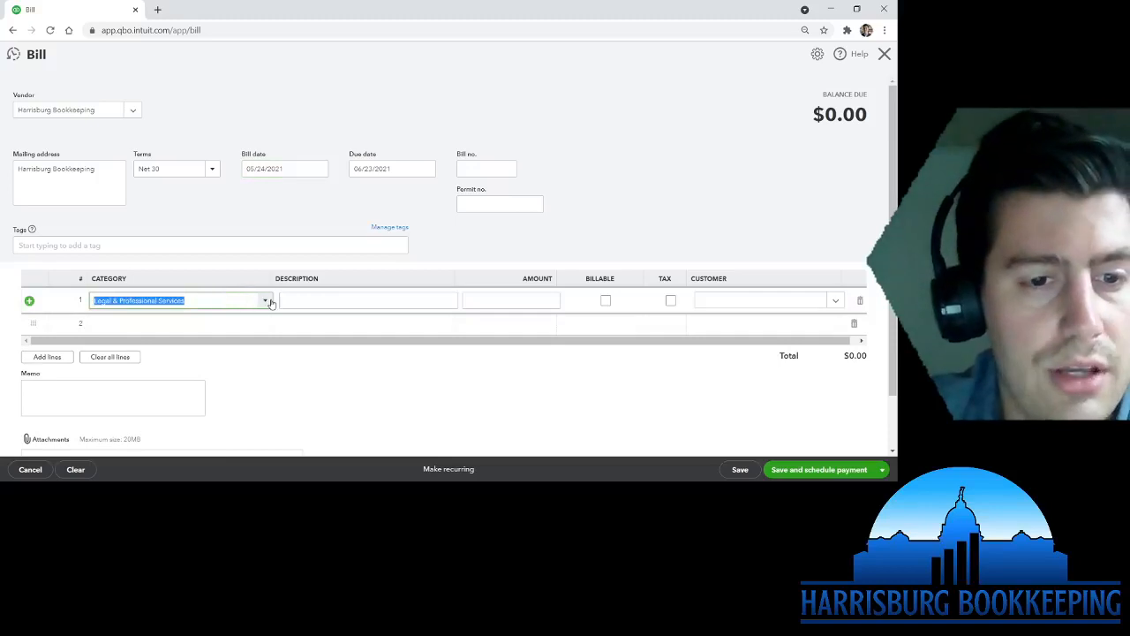
{"action": "left_click", "coordinate": [265, 301]}
{"action": "scroll", "coordinate": [244, 242], "scroll_direction": "up", "scroll_amount": 2}
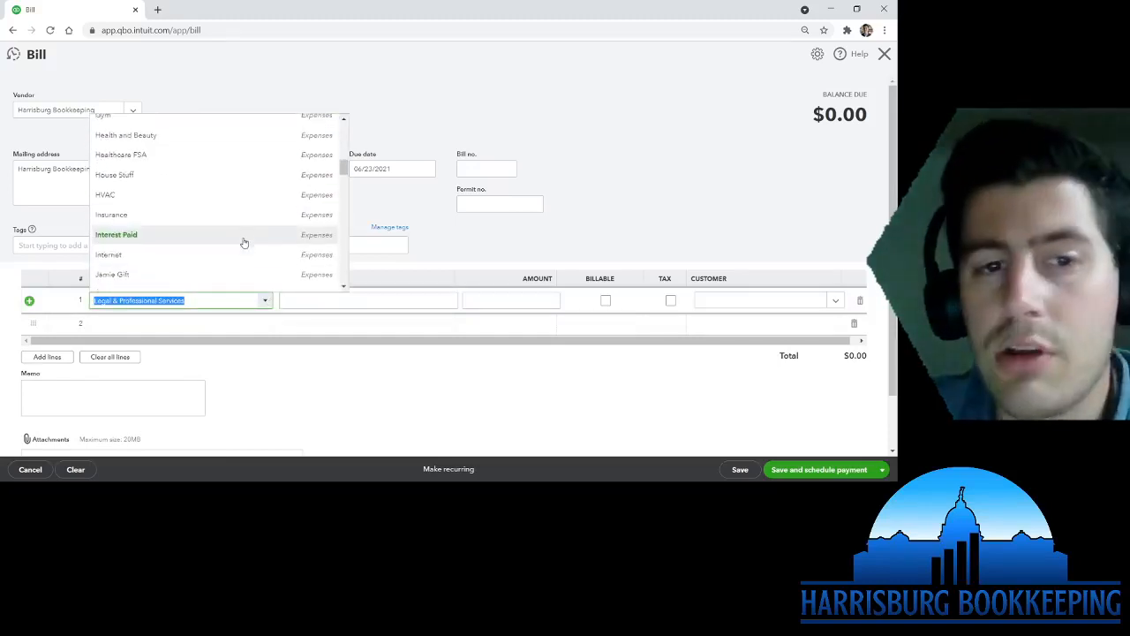
{"action": "scroll", "coordinate": [244, 242], "scroll_direction": "down", "scroll_amount": 5}
{"action": "scroll", "coordinate": [250, 252], "scroll_direction": "up", "scroll_amount": 2}
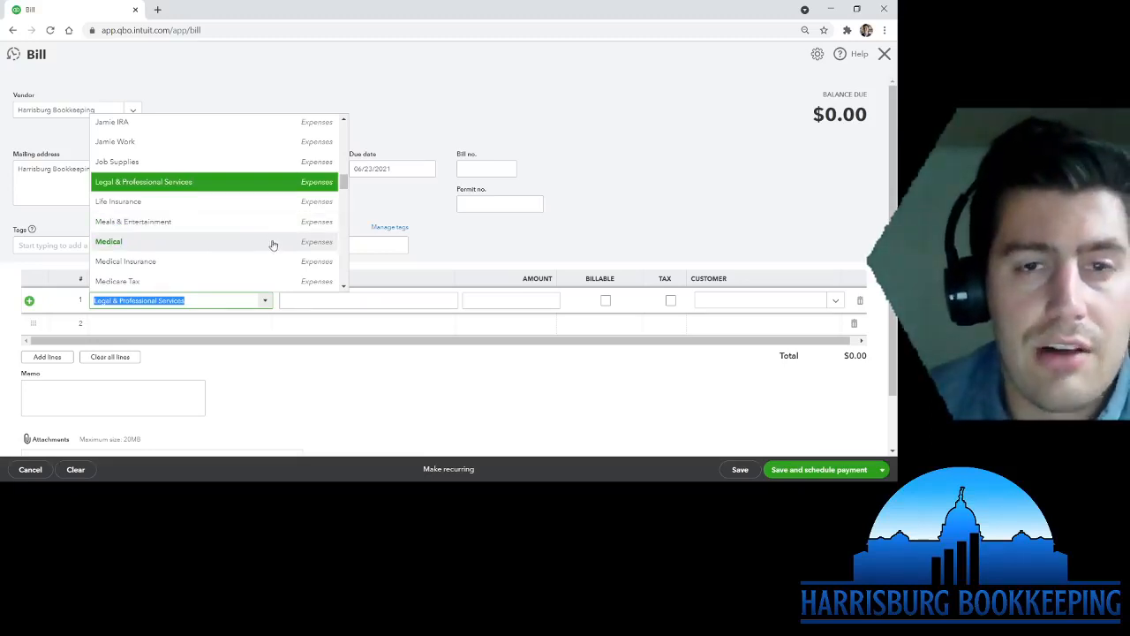
{"action": "left_click", "coordinate": [319, 366]}
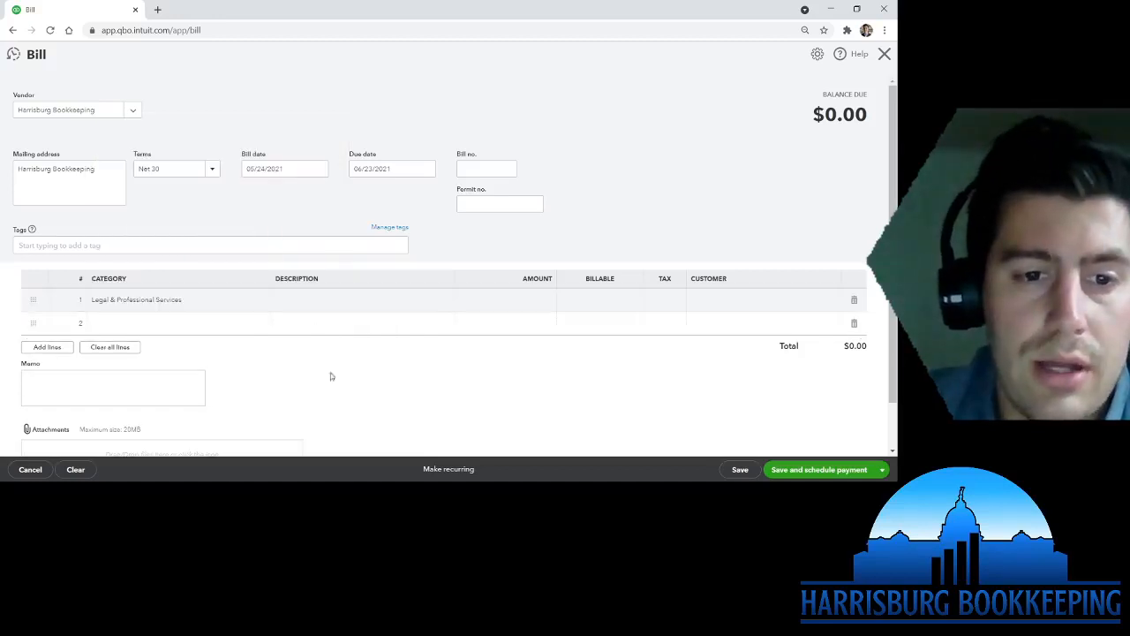
{"action": "left_click", "coordinate": [350, 298]}
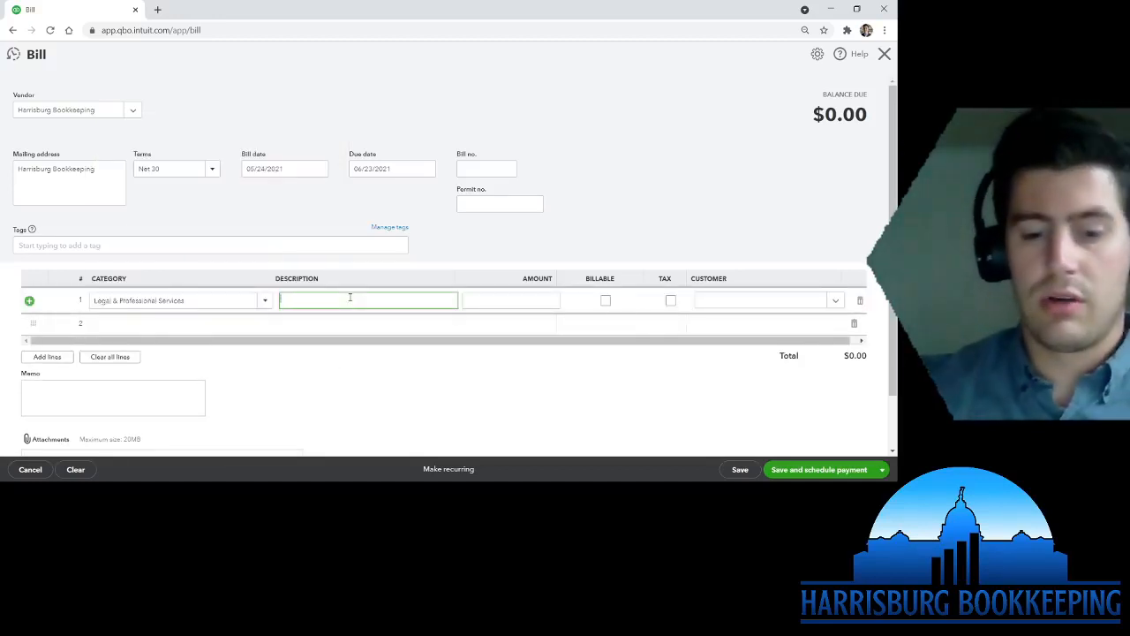
{"action": "type", "text": "April Bookkeeping"}
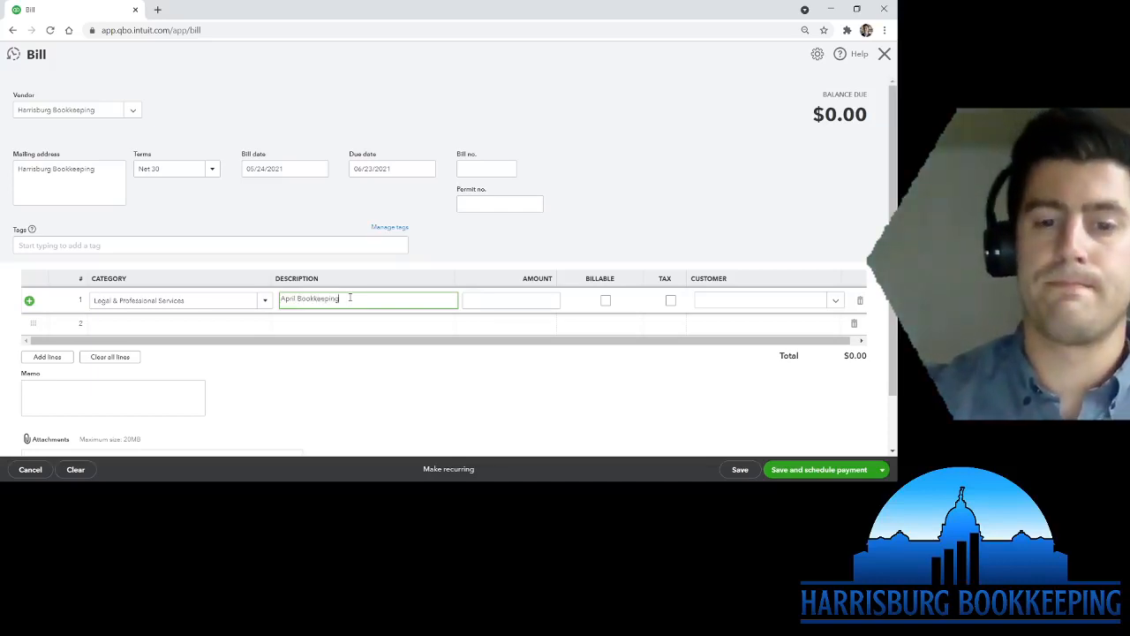
{"action": "key", "text": "Tab"}
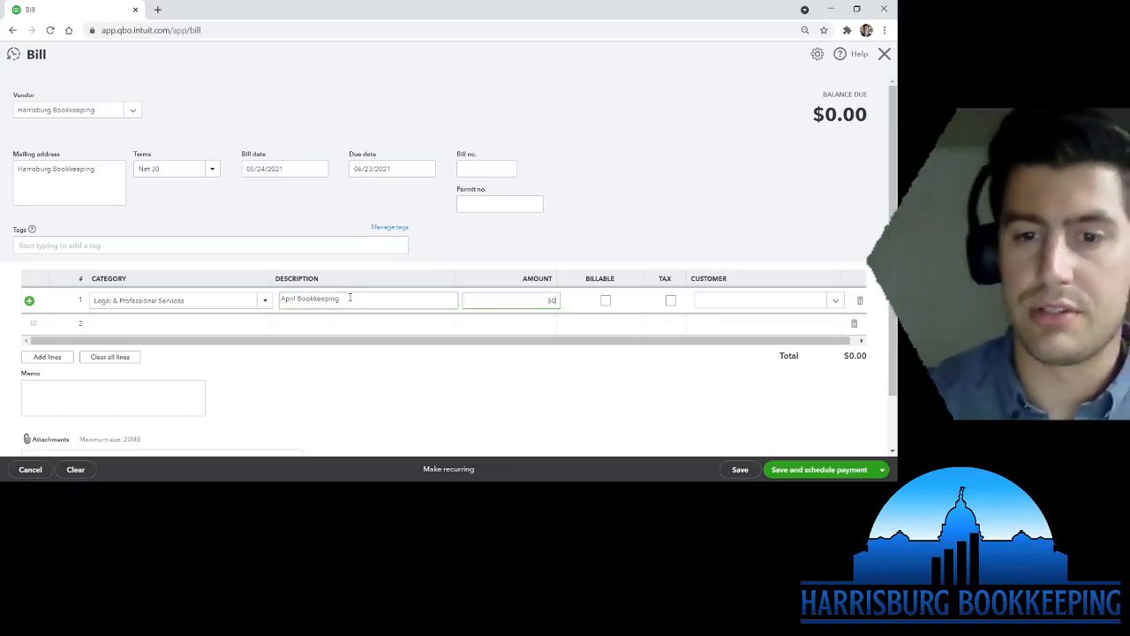
{"action": "left_click", "coordinate": [493, 413]}
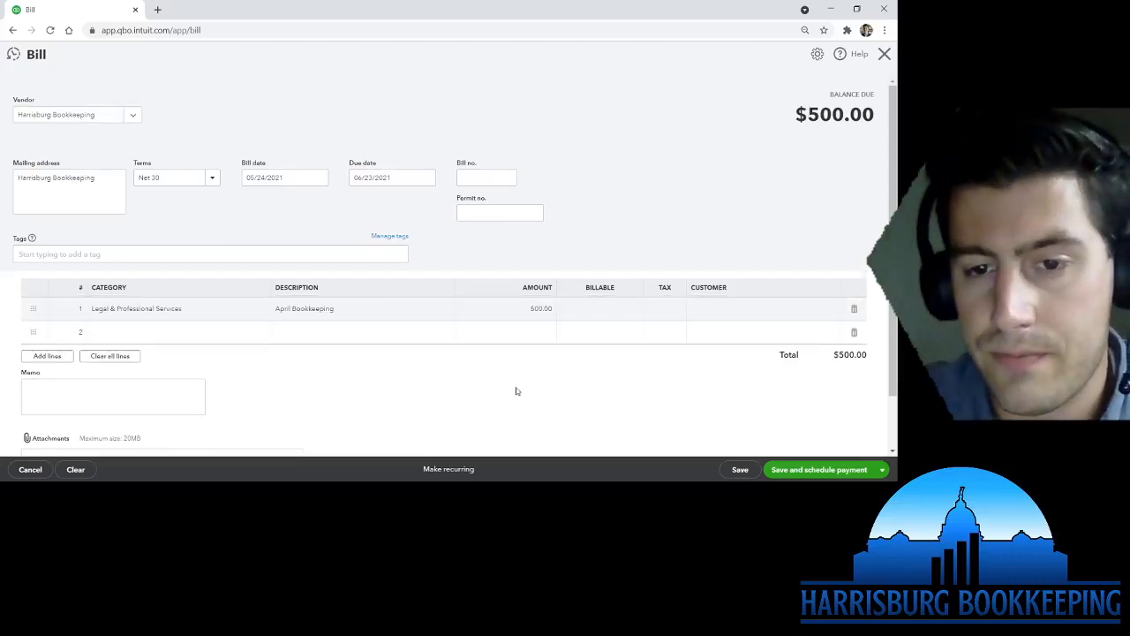
{"action": "scroll", "coordinate": [539, 398], "scroll_direction": "down", "scroll_amount": 1}
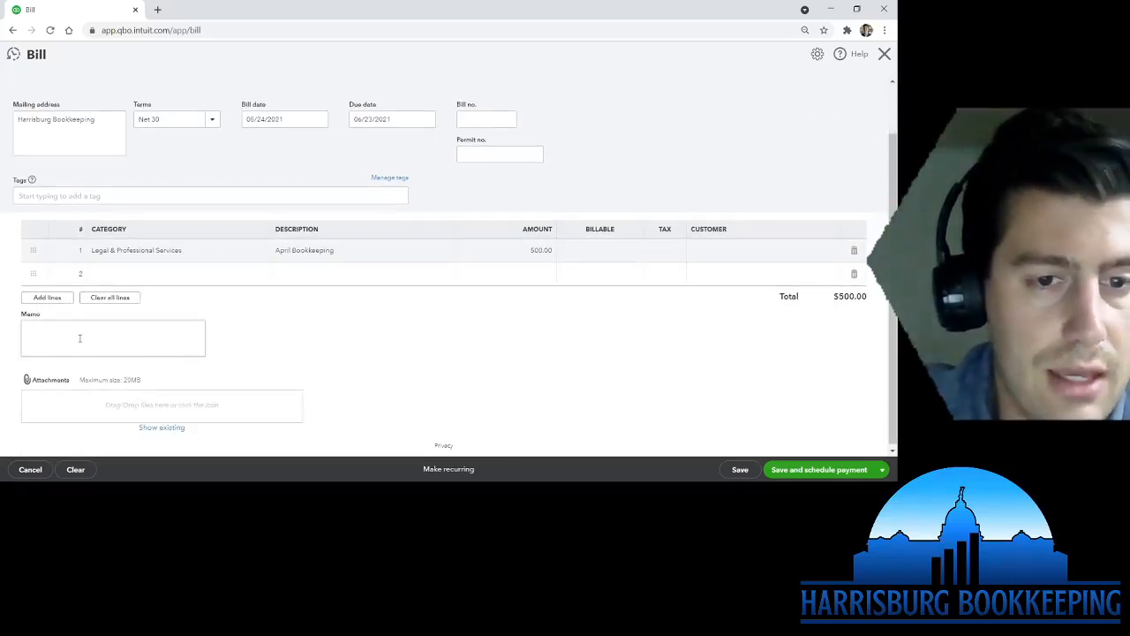
- Copy the April Bookkeeping description into the bill's memo
{"action": "left_click", "coordinate": [141, 336]}
{"action": "left_click", "coordinate": [381, 248]}
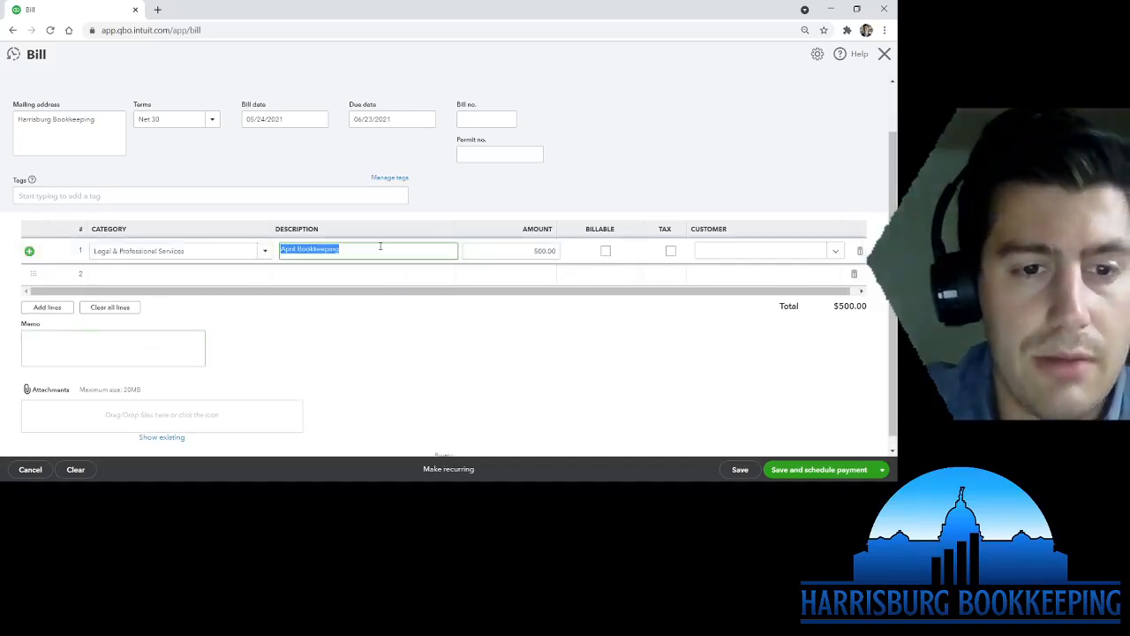
{"action": "key", "text": "ctrl+c"}
{"action": "left_click", "coordinate": [78, 340]}
{"action": "key", "text": "ctrl+v"}
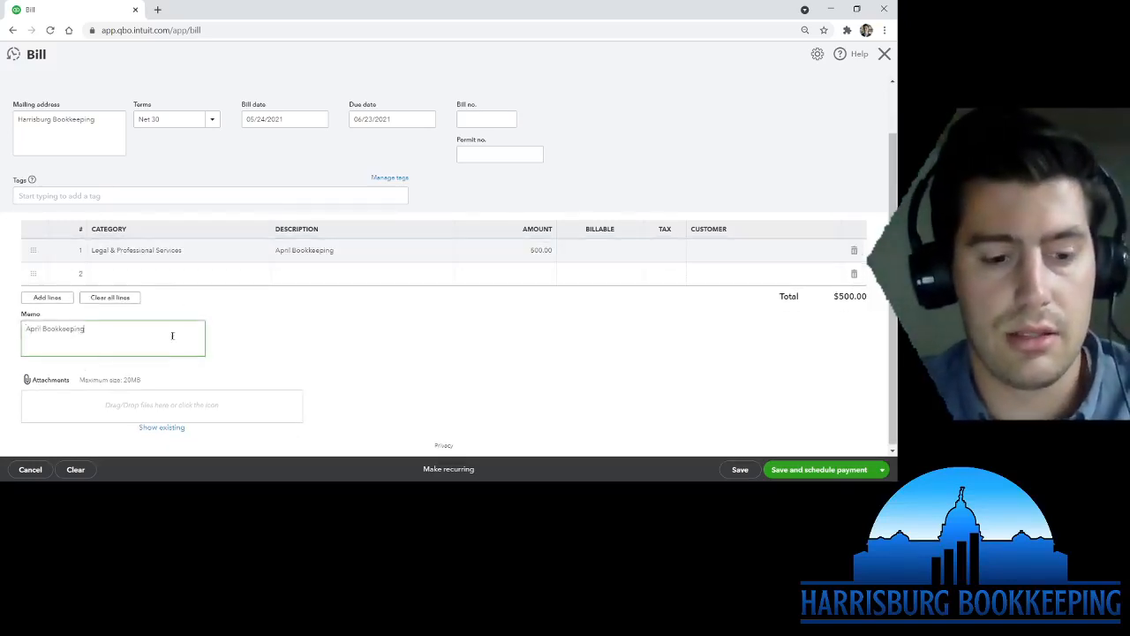
{"action": "left_click", "coordinate": [378, 340]}
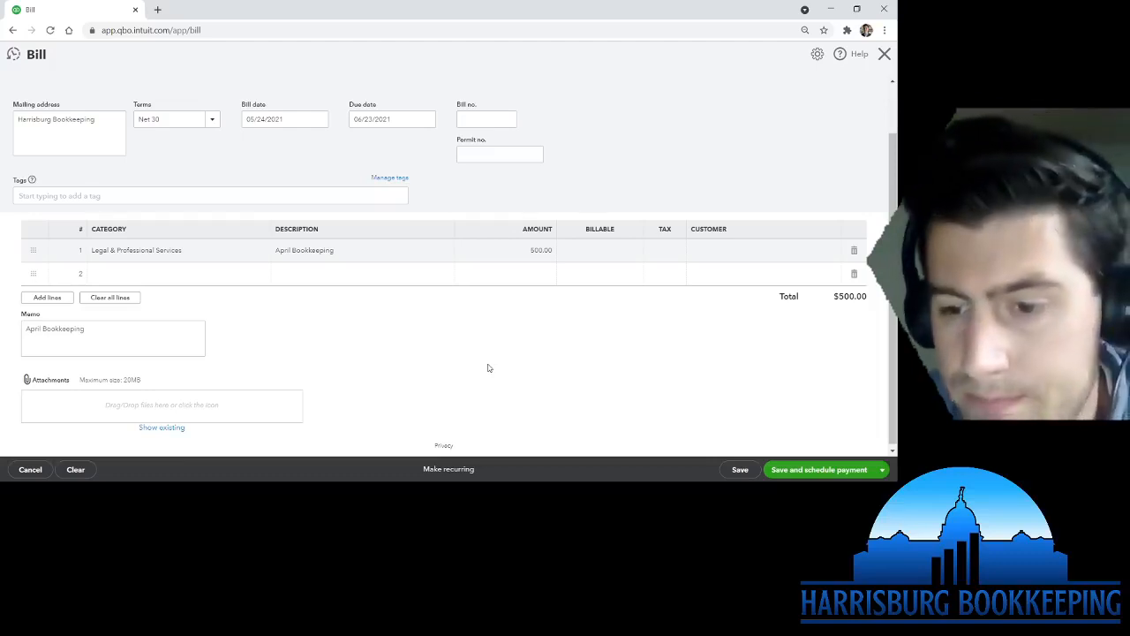
{"action": "scroll", "coordinate": [488, 368], "scroll_direction": "up", "scroll_amount": 1}
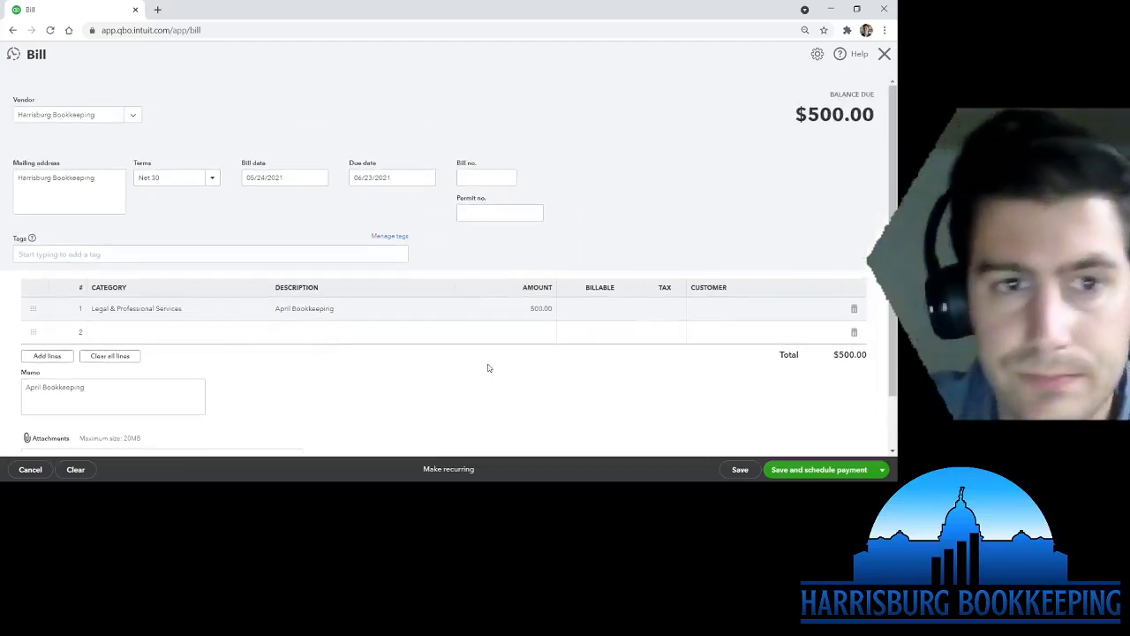
- Save and close the $500 bill, then open Pay bills from the + New menu
{"action": "left_click", "coordinate": [883, 474]}
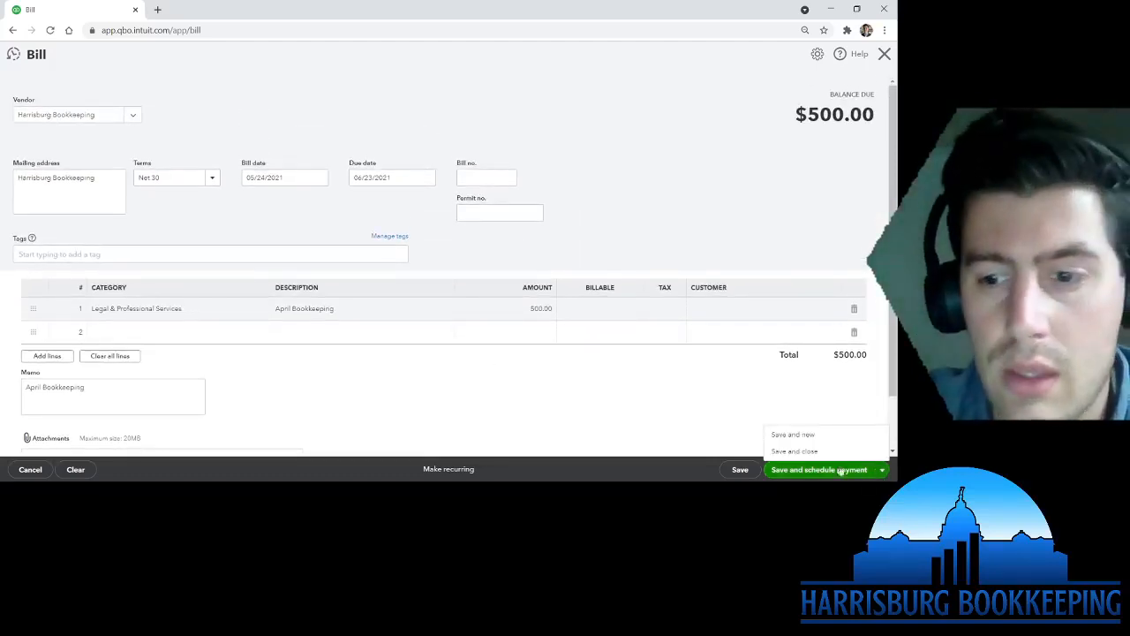
{"action": "left_click", "coordinate": [795, 451]}
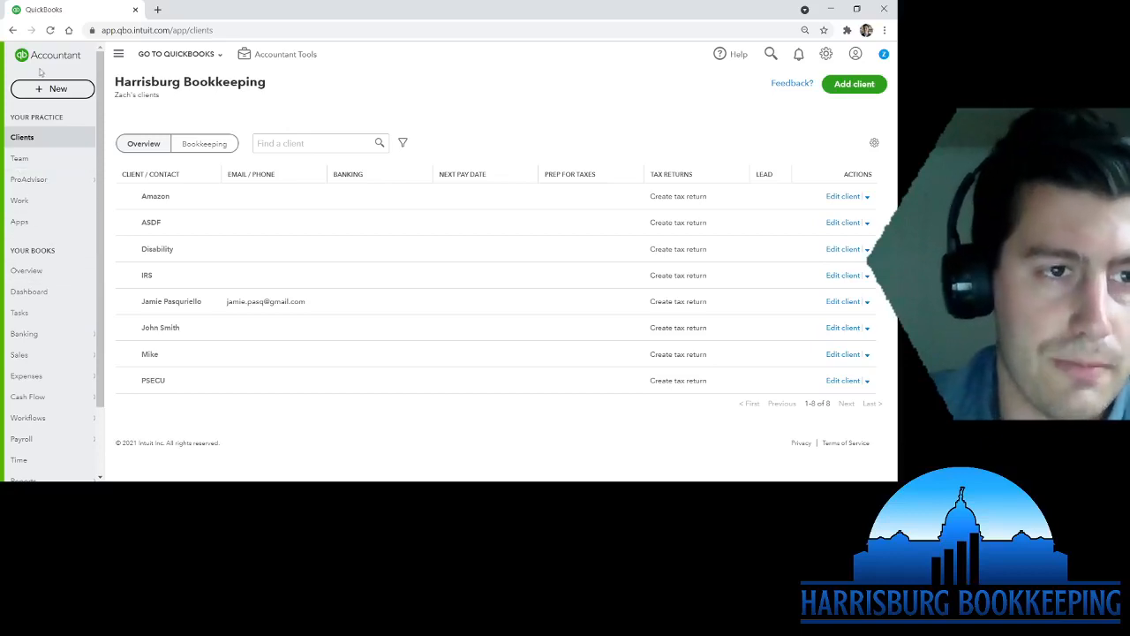
{"action": "left_click", "coordinate": [61, 91]}
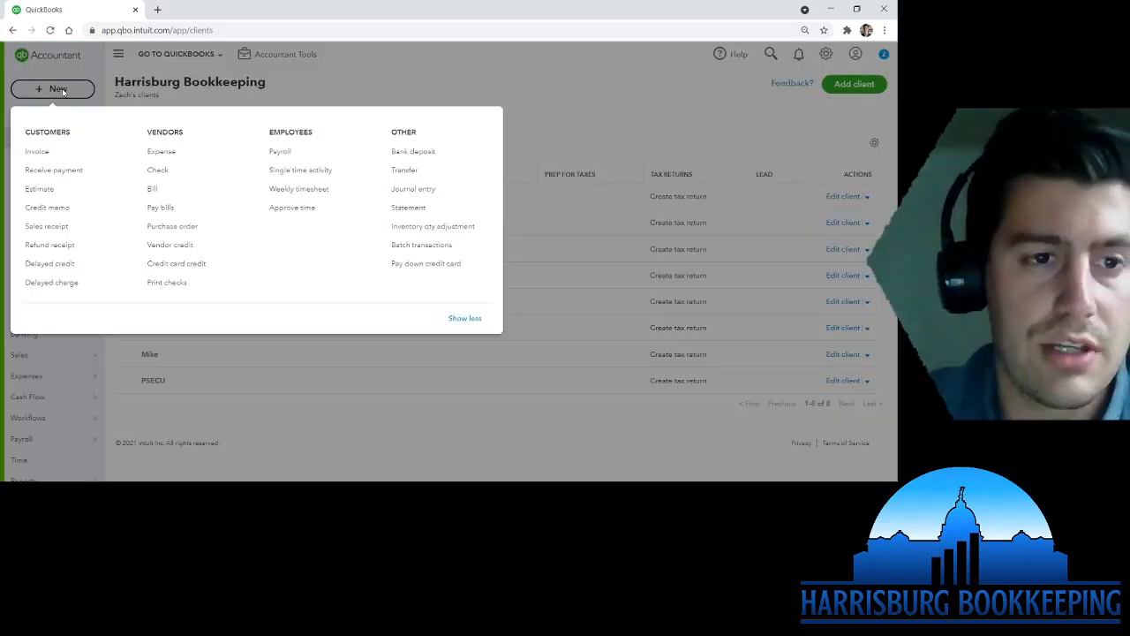
{"action": "left_click", "coordinate": [161, 207]}
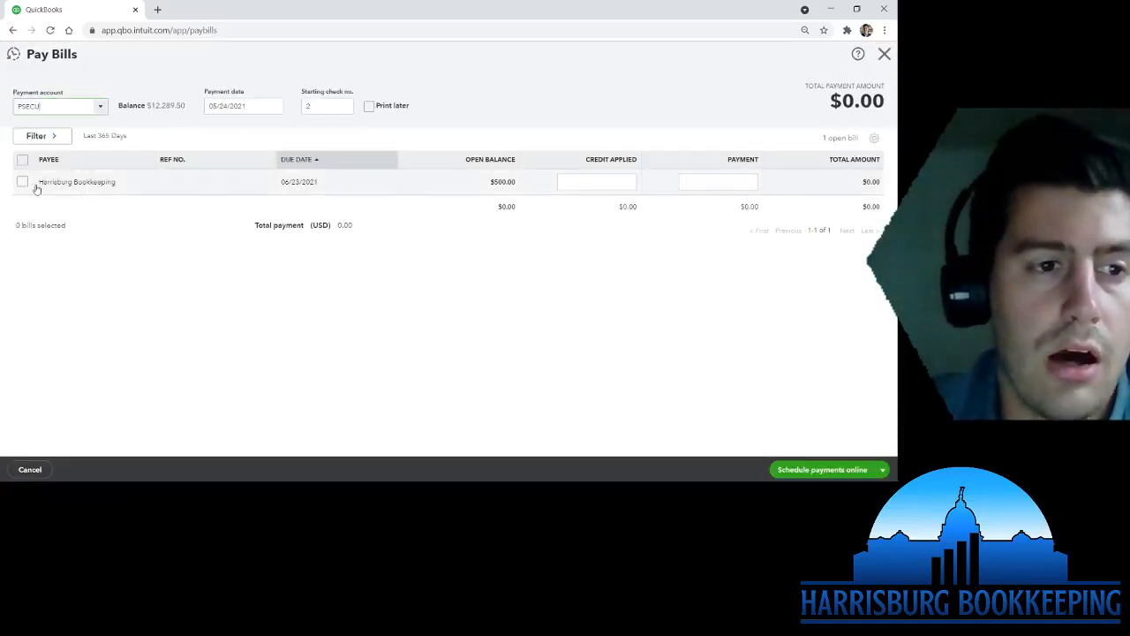
- Review paying the bill from PSECU, then untick it and leave Pay Bills without saving
{"action": "left_click", "coordinate": [101, 108]}
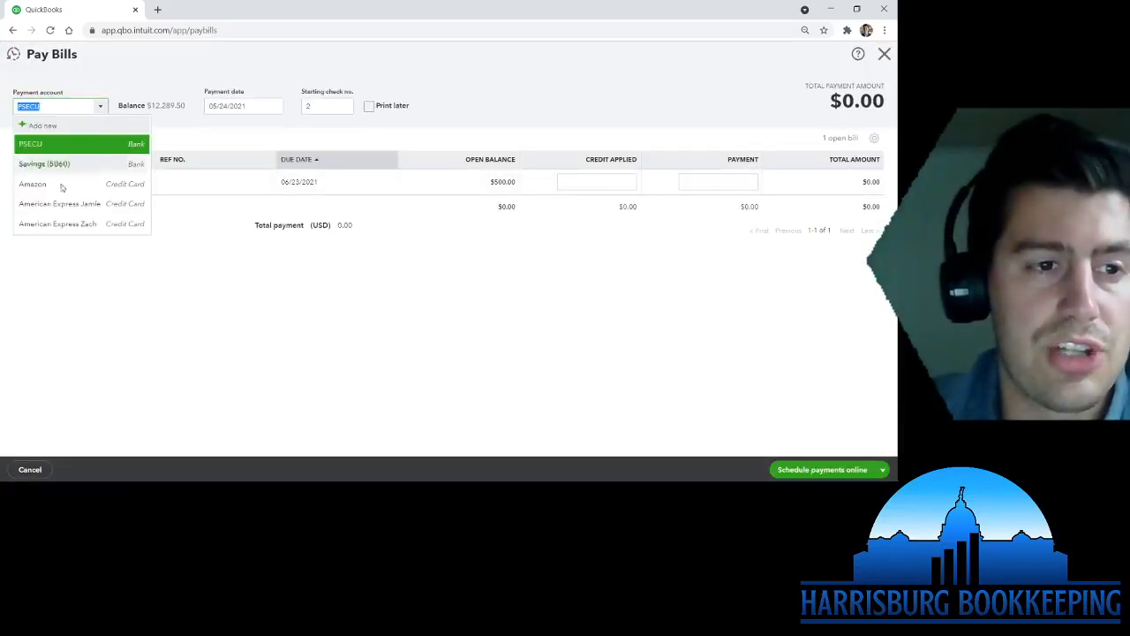
{"action": "left_click", "coordinate": [34, 147]}
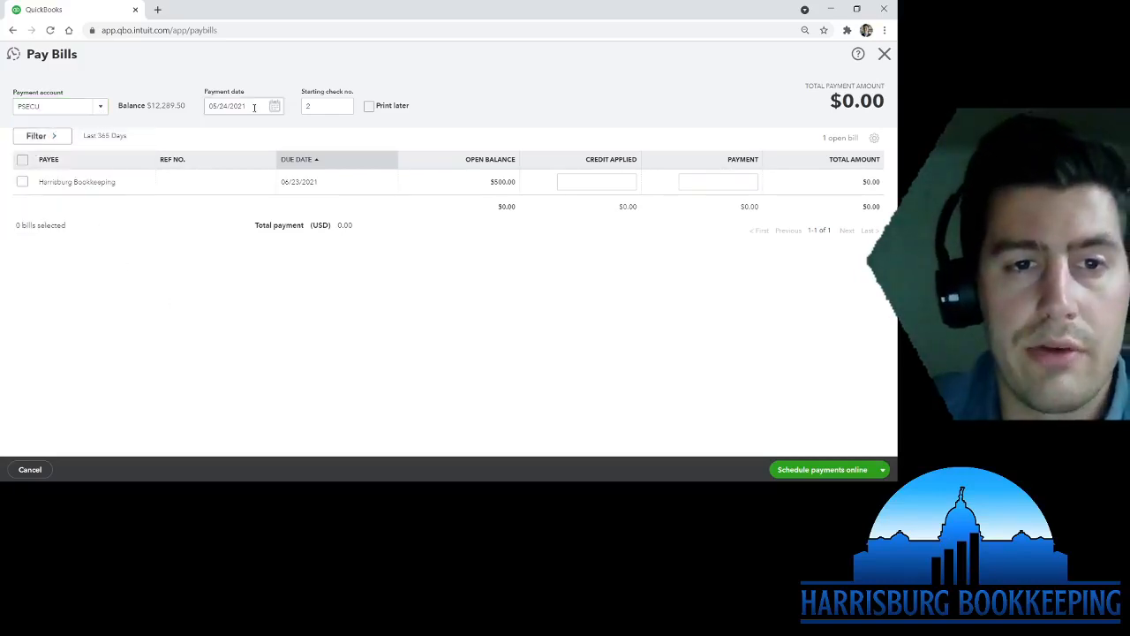
{"action": "left_click", "coordinate": [321, 102]}
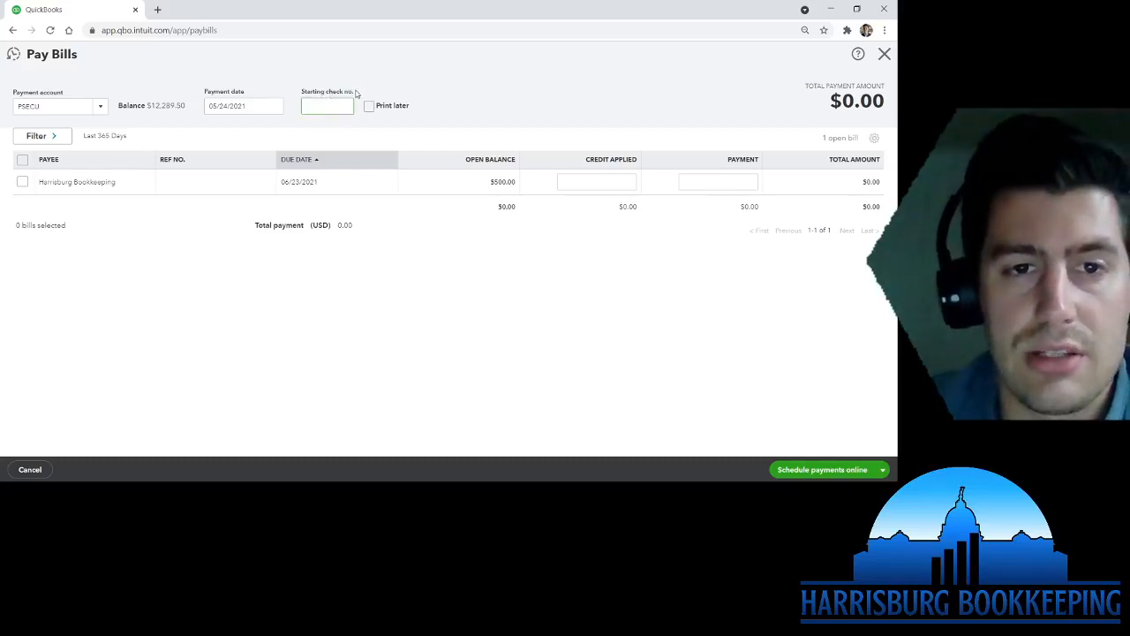
{"action": "left_click", "coordinate": [198, 227]}
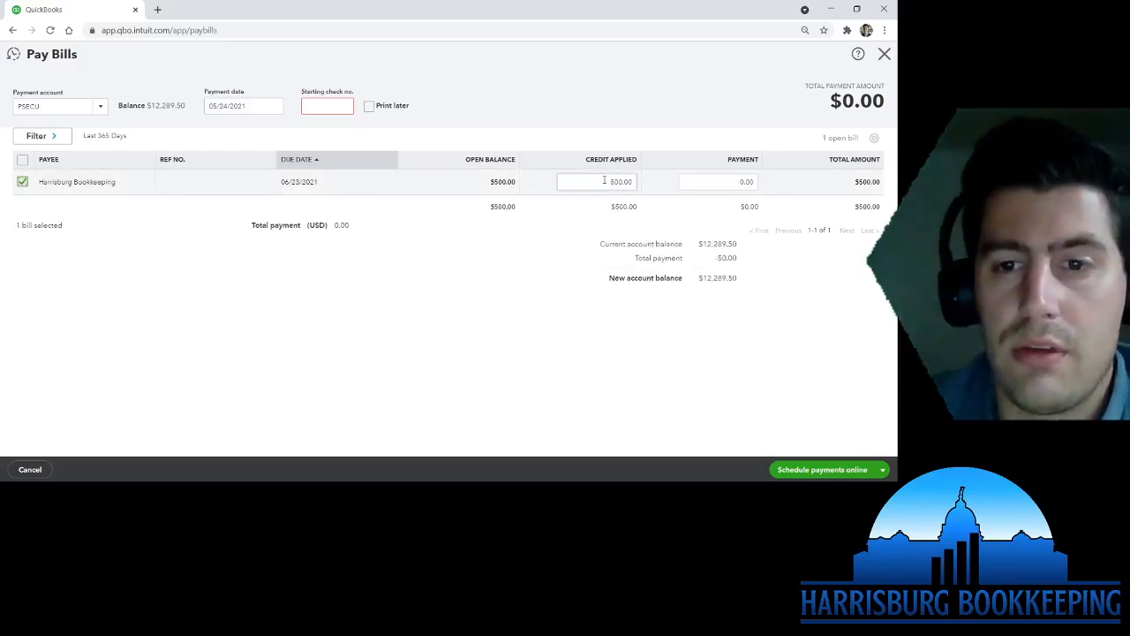
{"action": "left_click", "coordinate": [882, 470]}
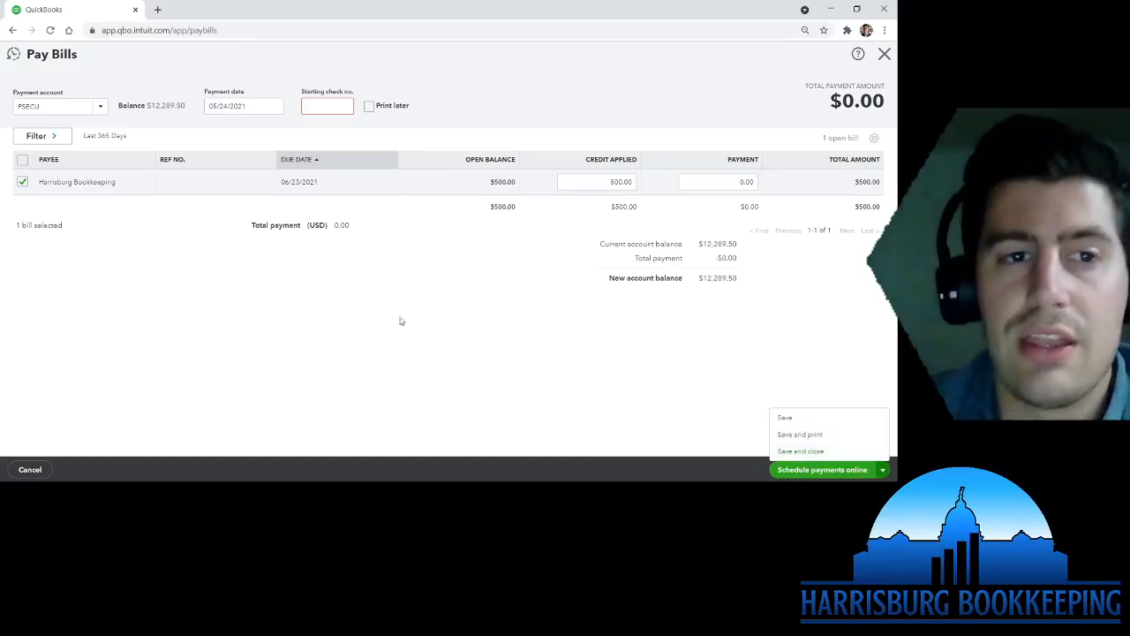
{"action": "left_click", "coordinate": [23, 181]}
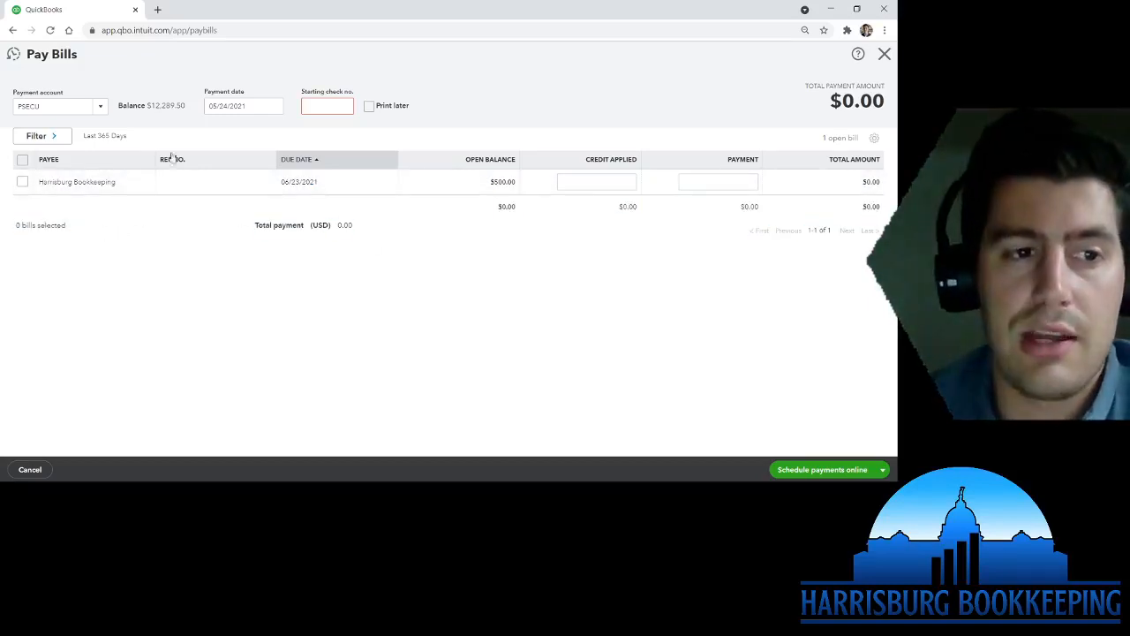
{"action": "left_click", "coordinate": [884, 54]}
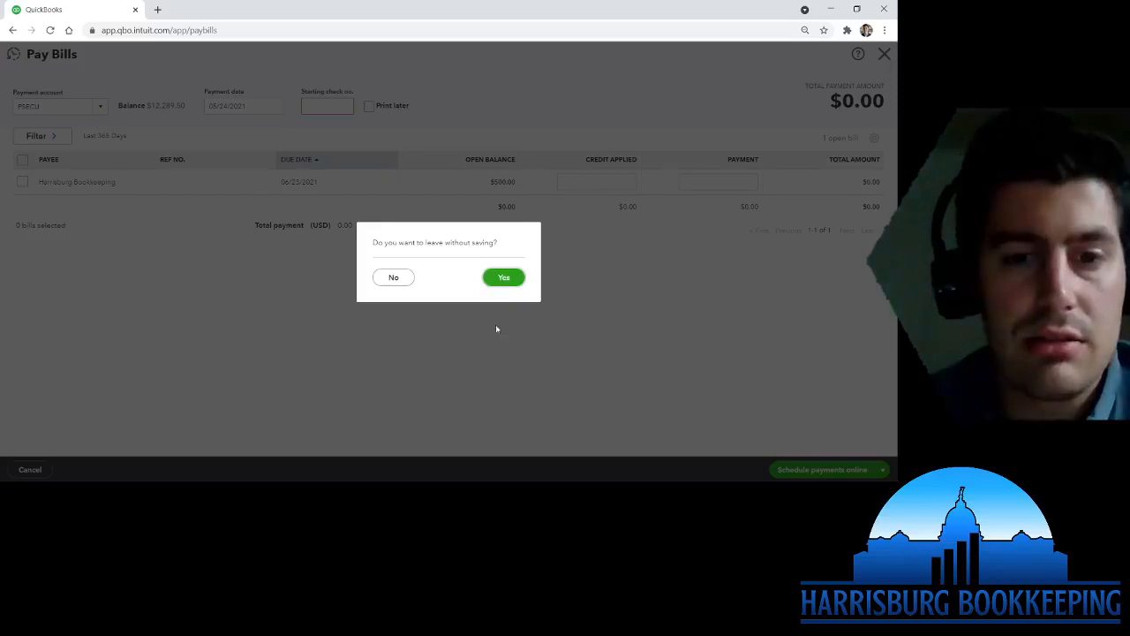
{"action": "left_click", "coordinate": [505, 278]}
- Open Reports and scroll the Standard tab down to the What you owe section
{"action": "mouse_move", "coordinate": [61, 429]}
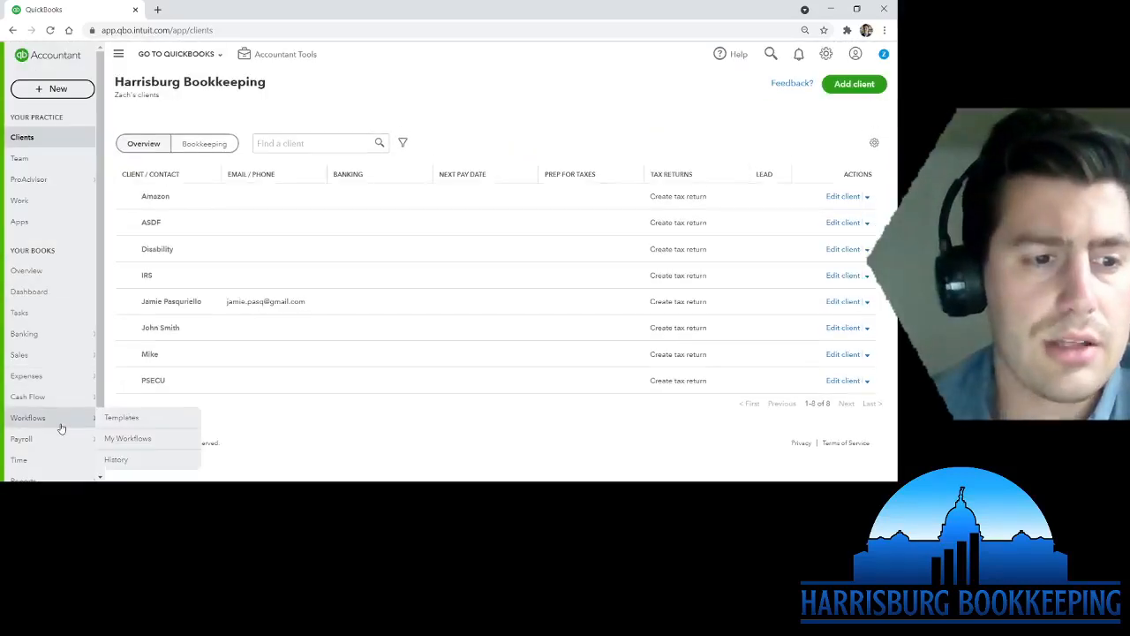
{"action": "scroll", "coordinate": [61, 428], "scroll_direction": "down", "scroll_amount": 1}
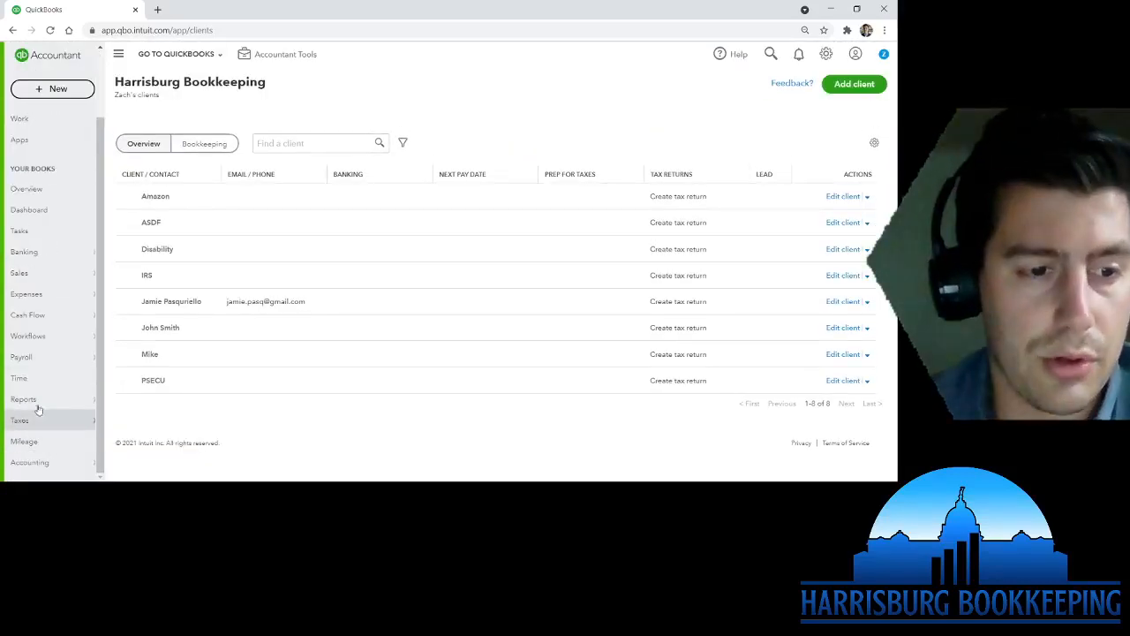
{"action": "left_click", "coordinate": [72, 403]}
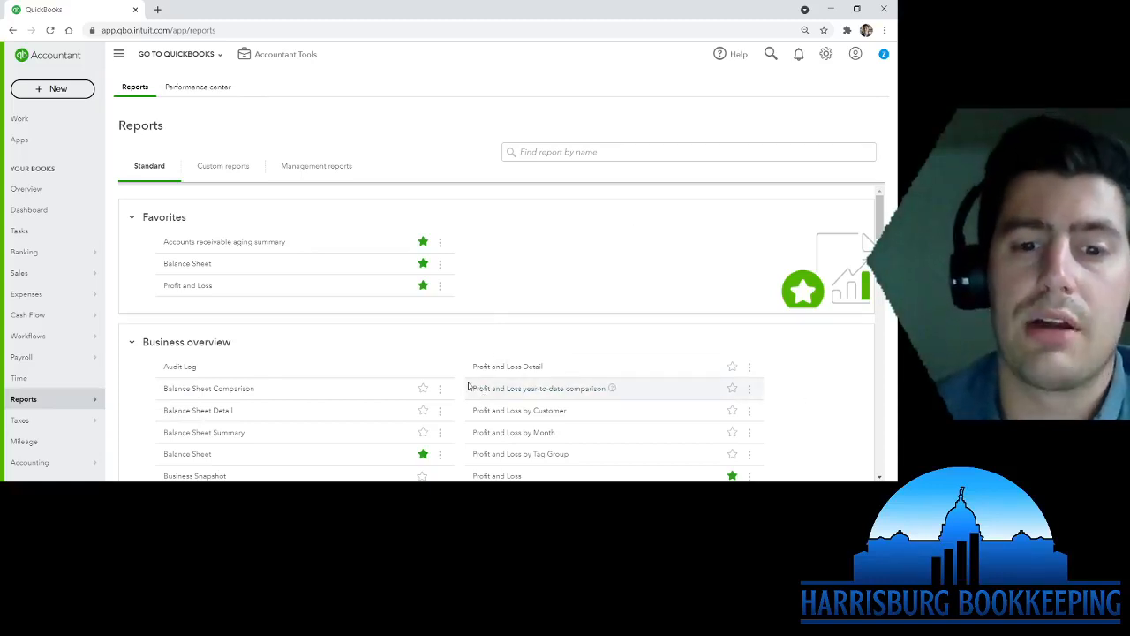
{"action": "scroll", "coordinate": [464, 395], "scroll_direction": "down", "scroll_amount": 2}
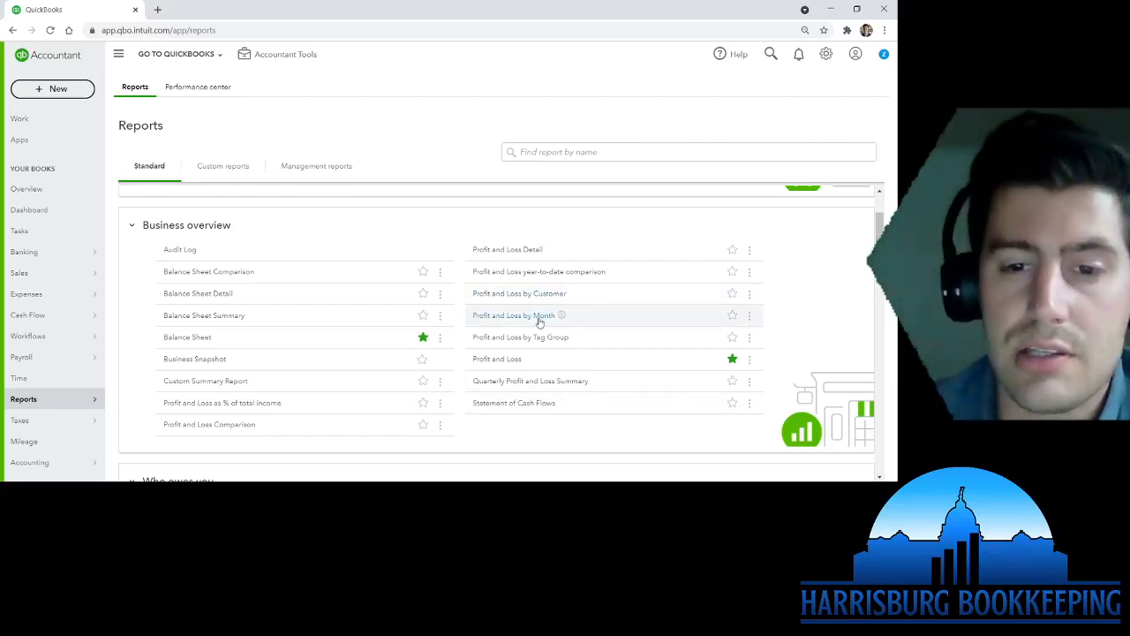
{"action": "scroll", "coordinate": [529, 433], "scroll_direction": "down", "scroll_amount": 3}
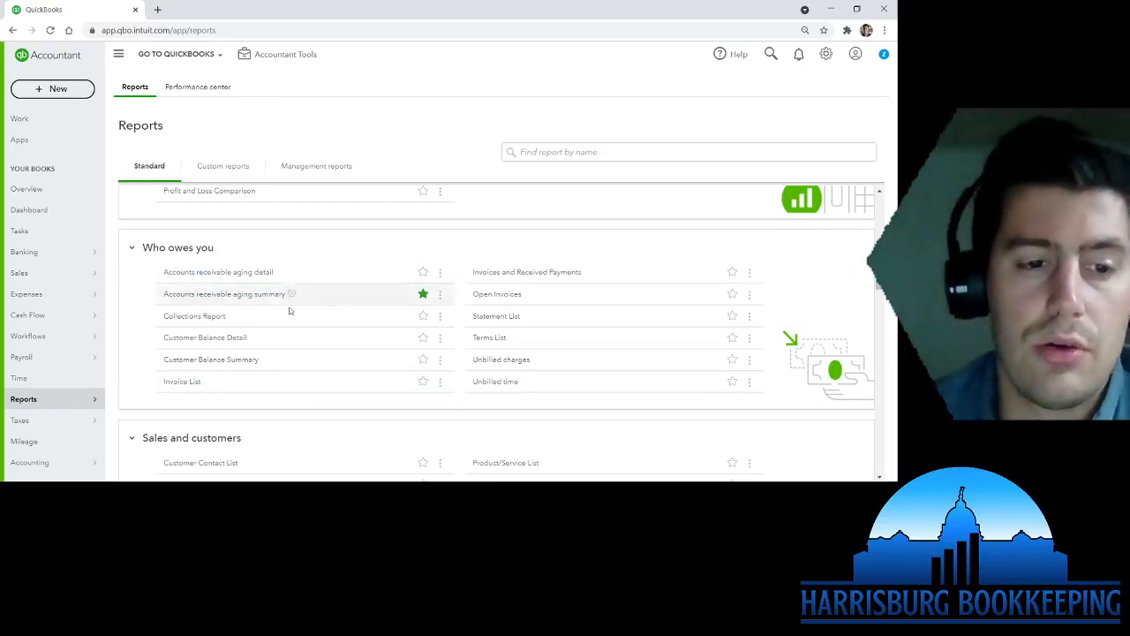
{"action": "scroll", "coordinate": [445, 412], "scroll_direction": "down", "scroll_amount": 3}
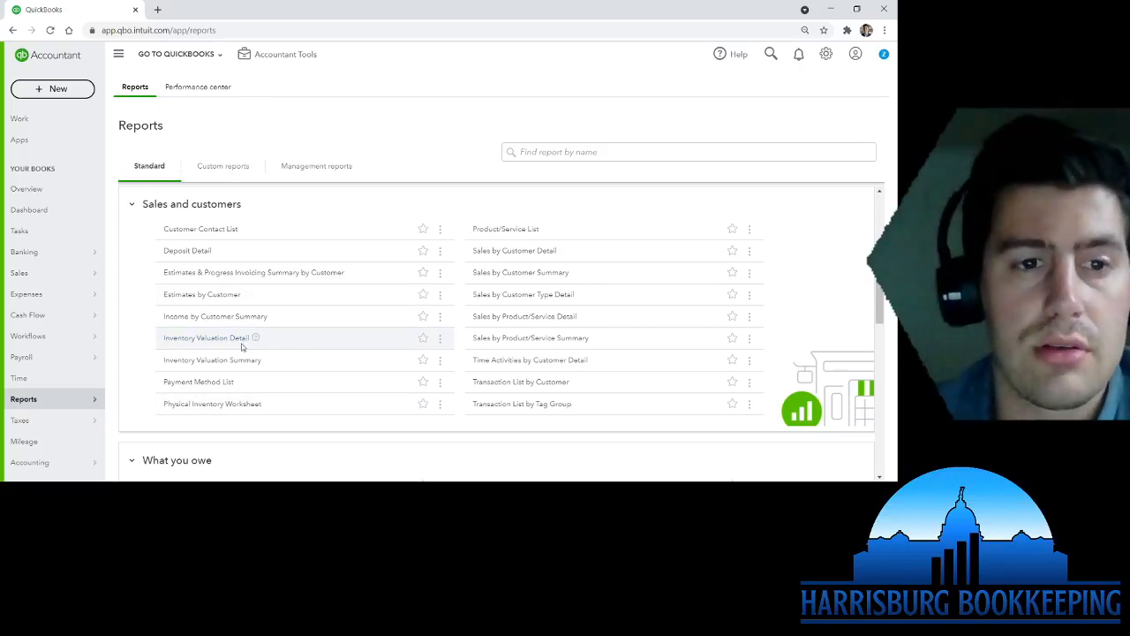
{"action": "scroll", "coordinate": [242, 347], "scroll_direction": "down", "scroll_amount": 3}
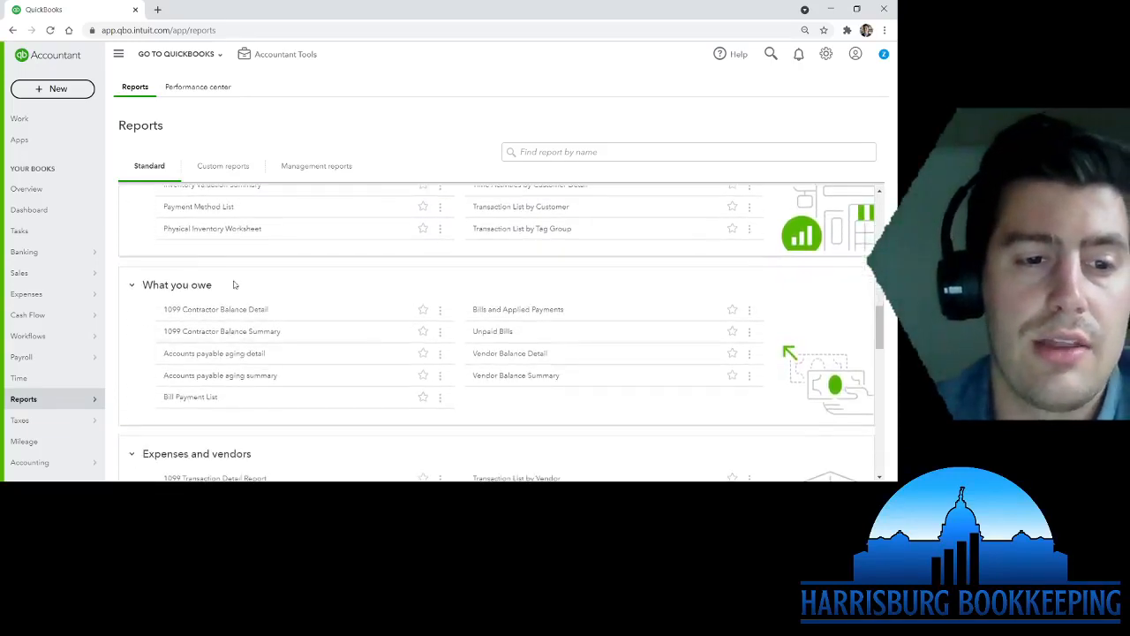
{"action": "left_click_drag", "start_coordinate": [235, 285], "coordinate": [133, 286]}
{"action": "left_click", "coordinate": [245, 285]}
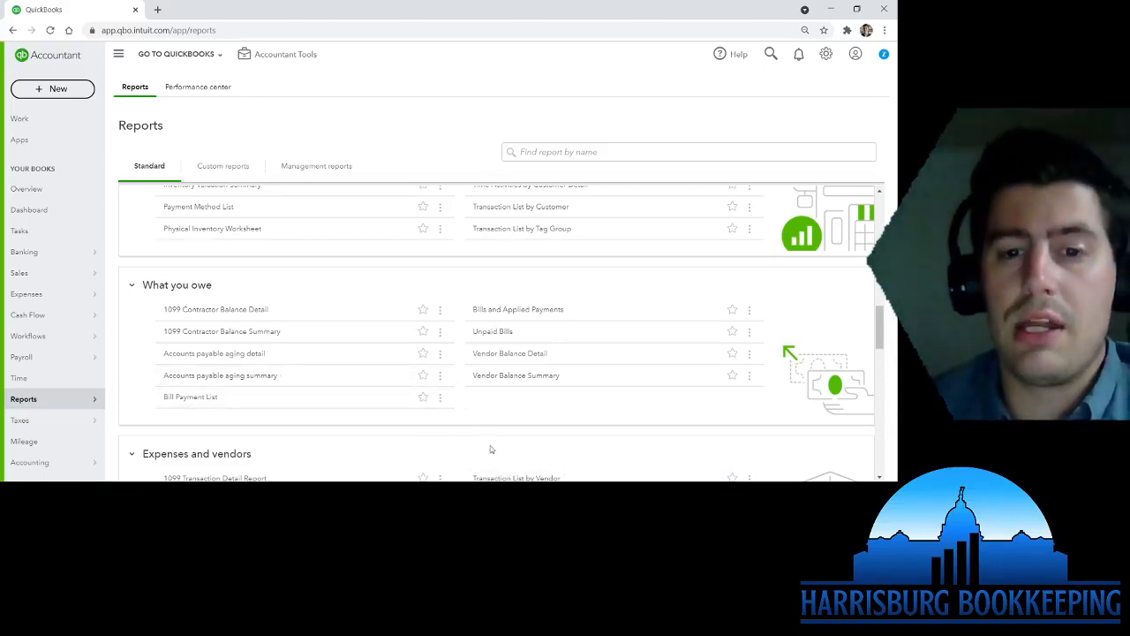
- Open the A/P Aging Detail report, showing the $500.00 Harrisburg Bookkeeping bill and -$500.00 payment totalling $0.00
{"action": "left_click", "coordinate": [184, 354]}
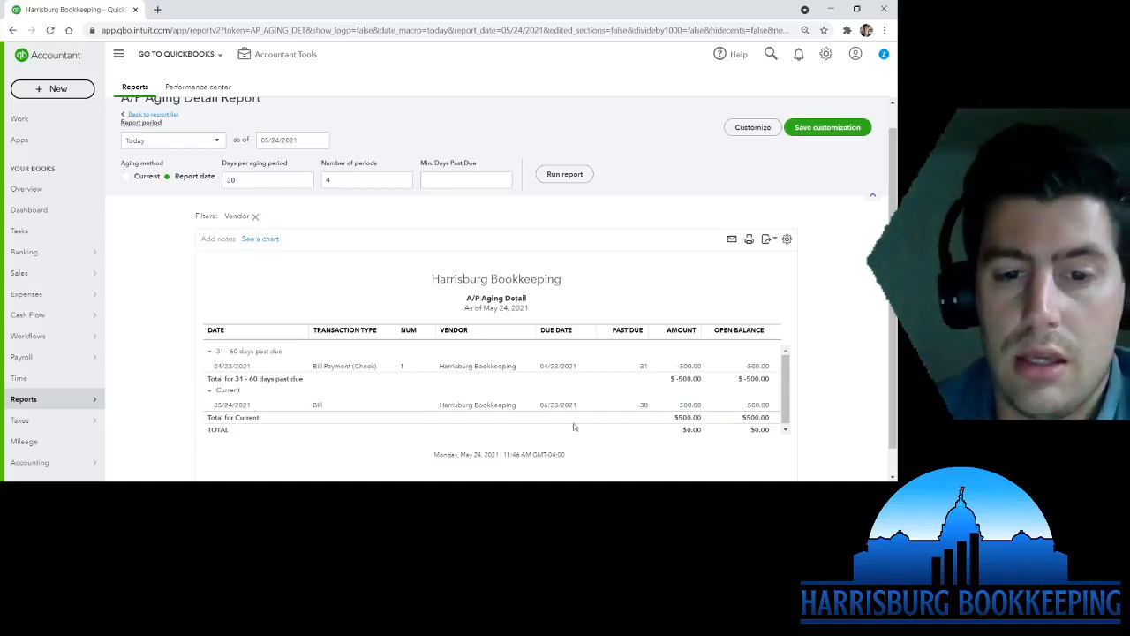
{"action": "scroll", "coordinate": [687, 406], "scroll_direction": "down", "scroll_amount": 1}
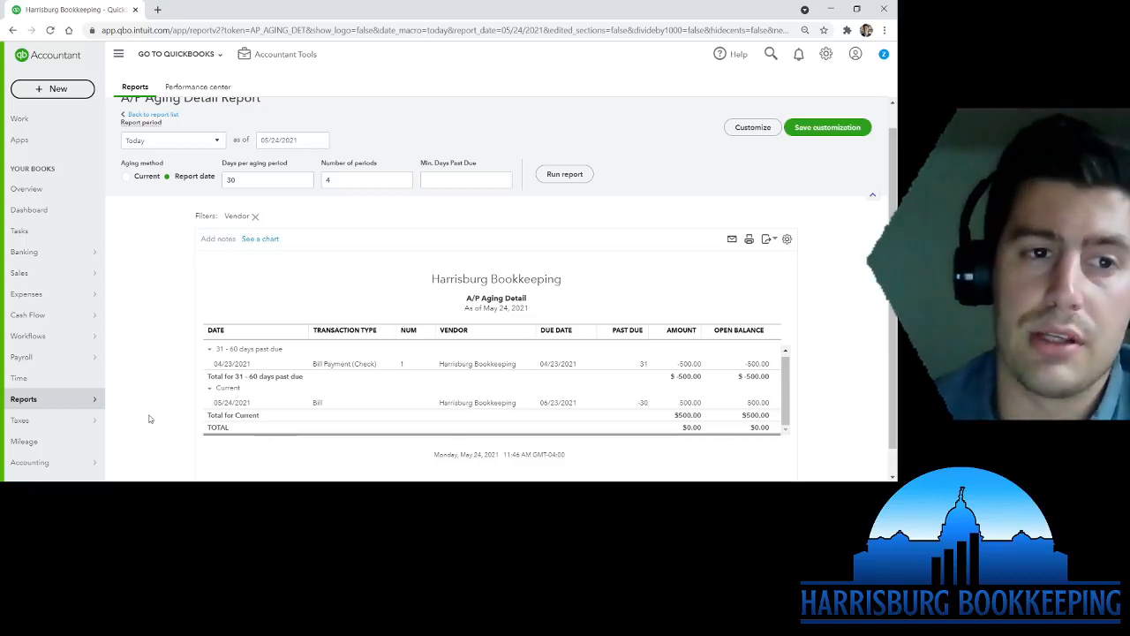
{"action": "left_click", "coordinate": [55, 88]}
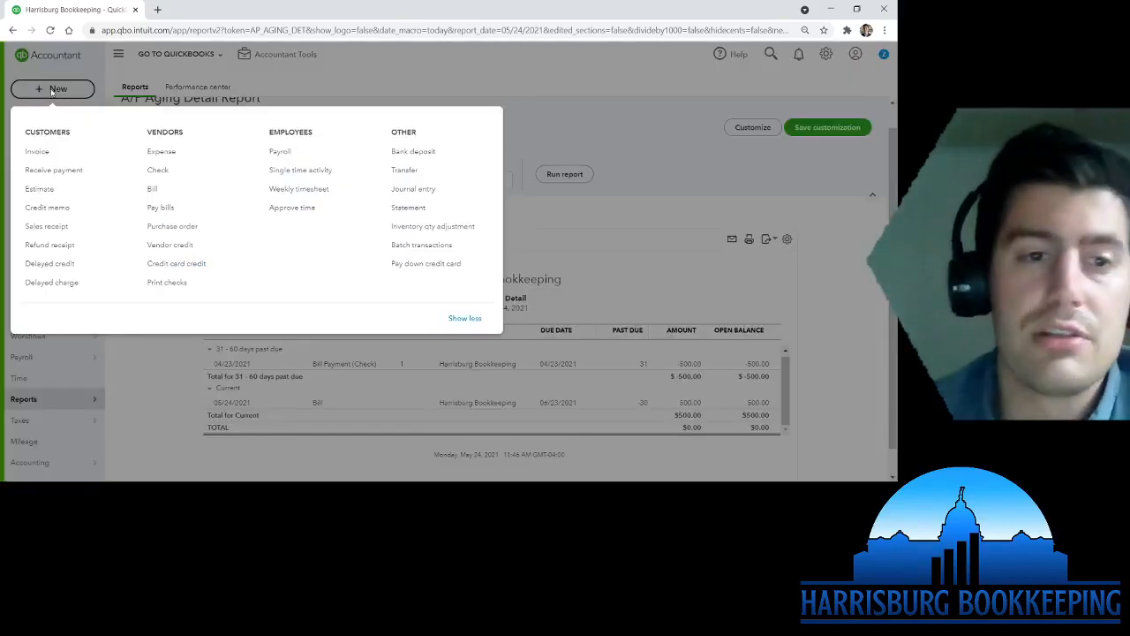
{"action": "left_click", "coordinate": [162, 378]}
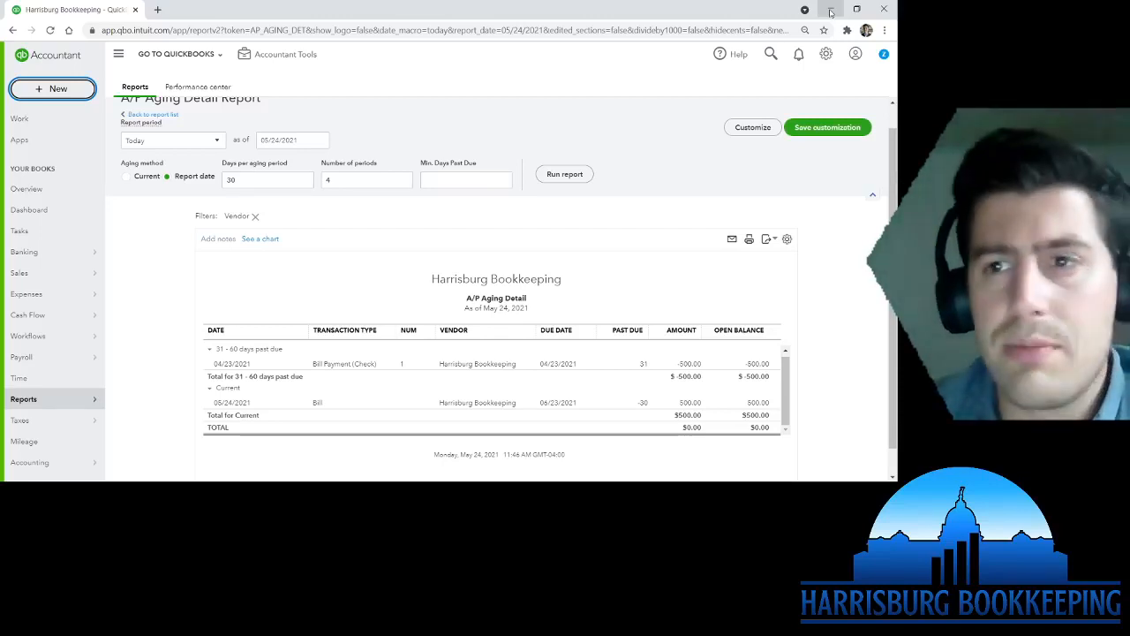
{"action": "scroll", "coordinate": [846, 281], "scroll_direction": "up", "scroll_amount": 1}
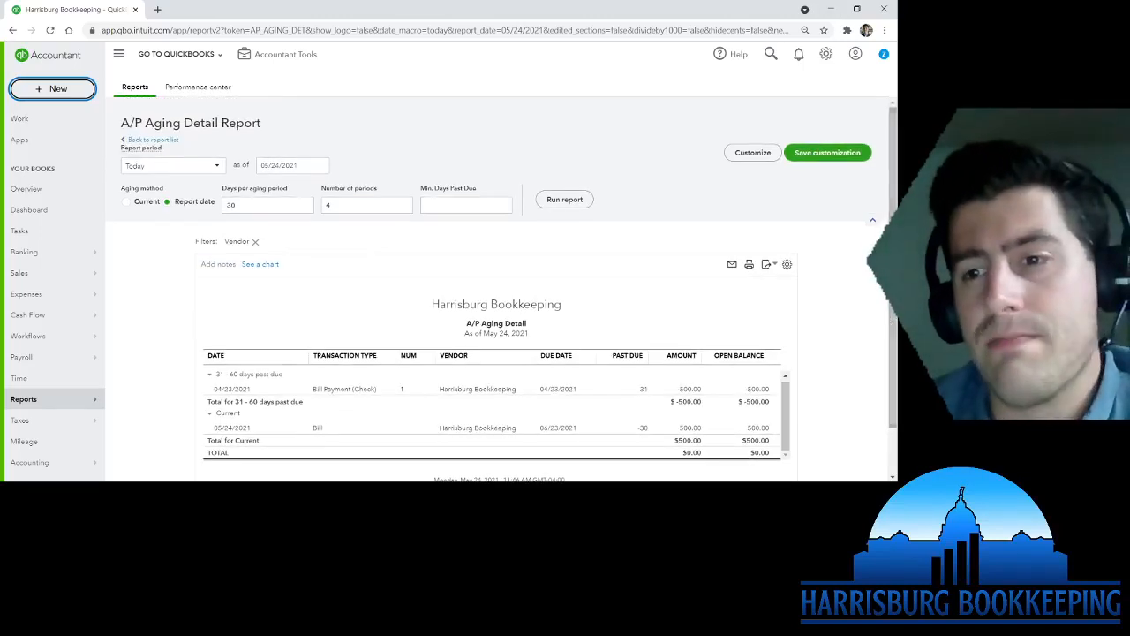